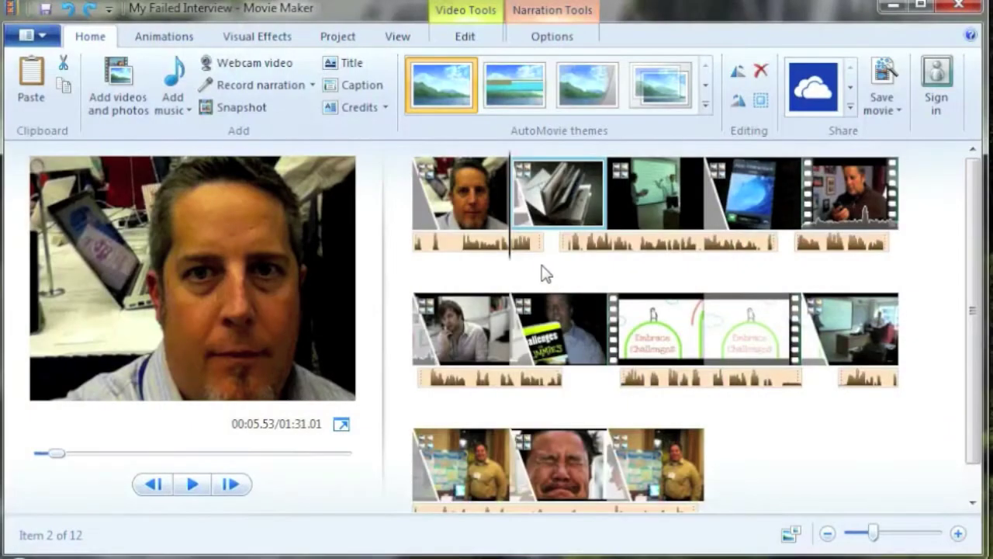
Step: Preview the book photo clip and try a 5-second duration on it, then undo the change
click(473, 188)
click(552, 205)
drag(512, 267, 598, 261)
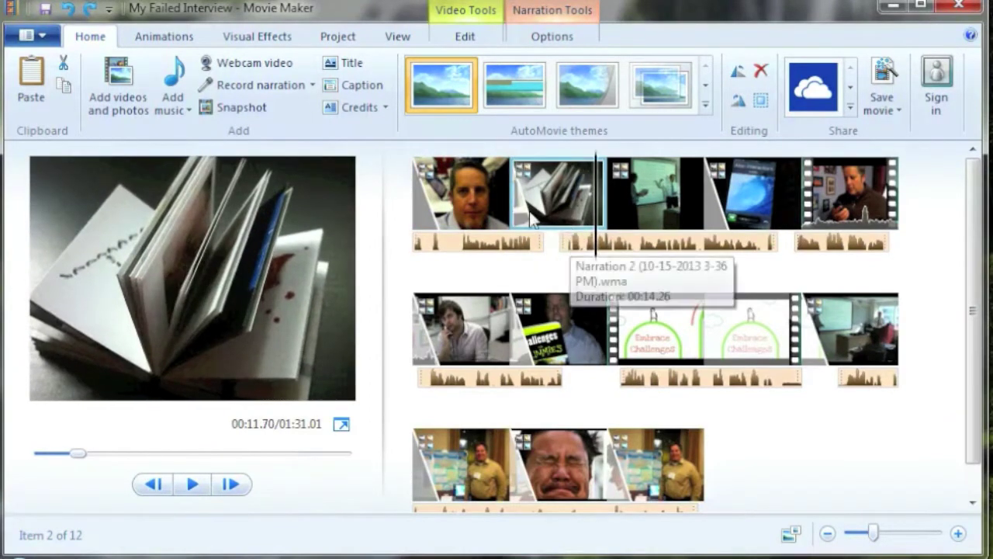
click(553, 195)
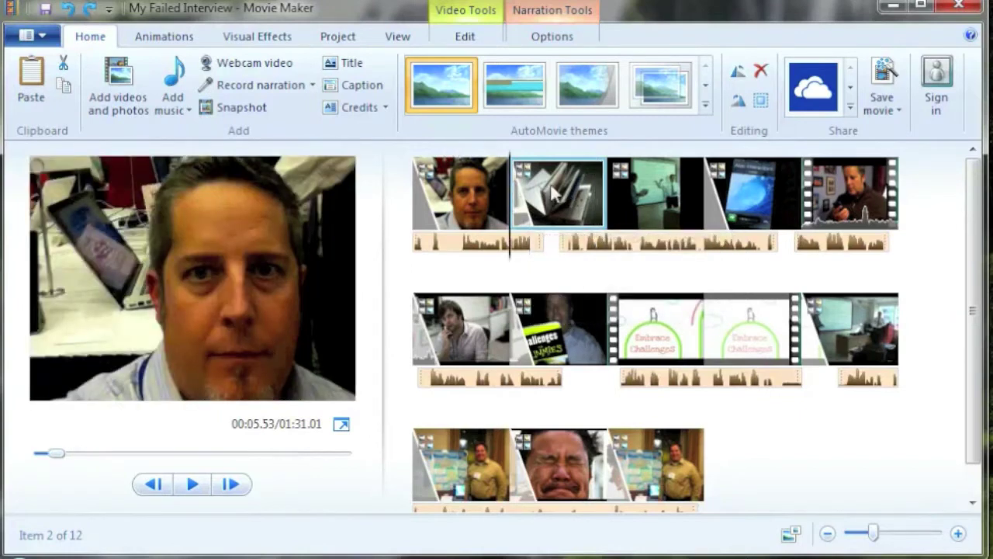
double_click(553, 195)
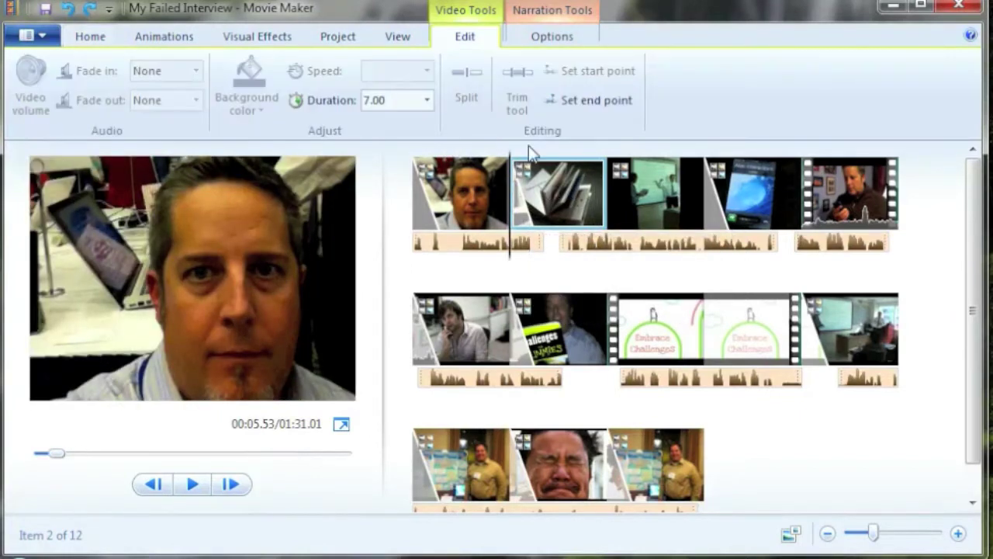
click(427, 100)
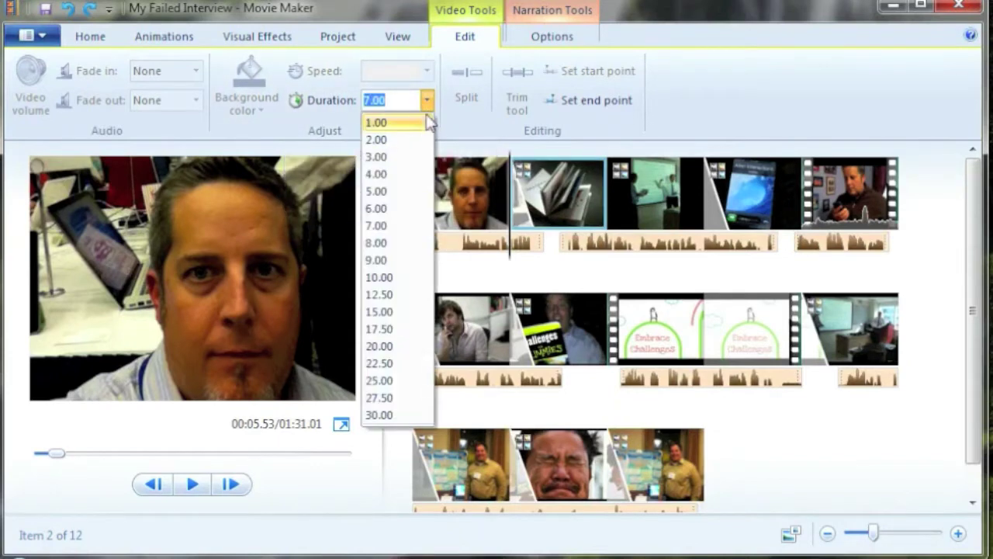
click(405, 193)
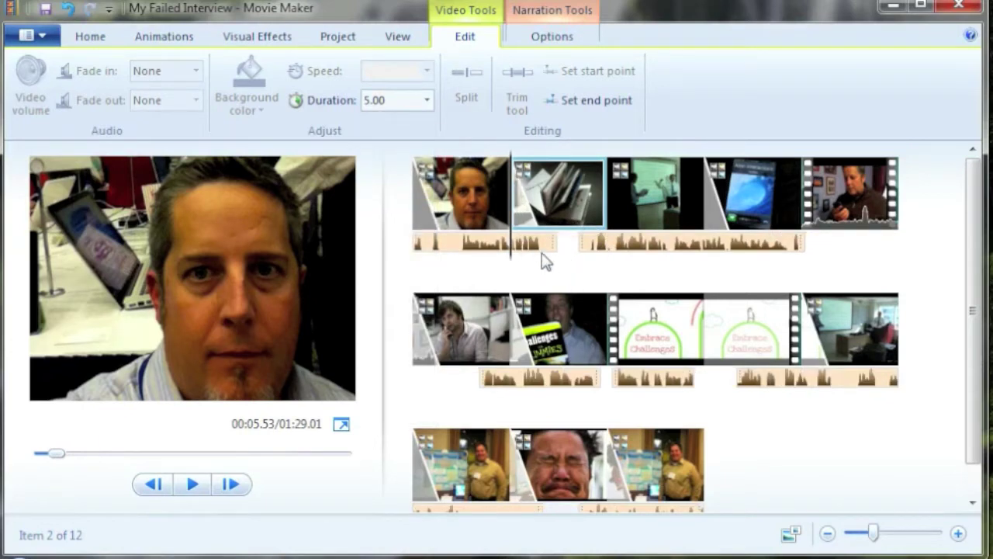
click(68, 10)
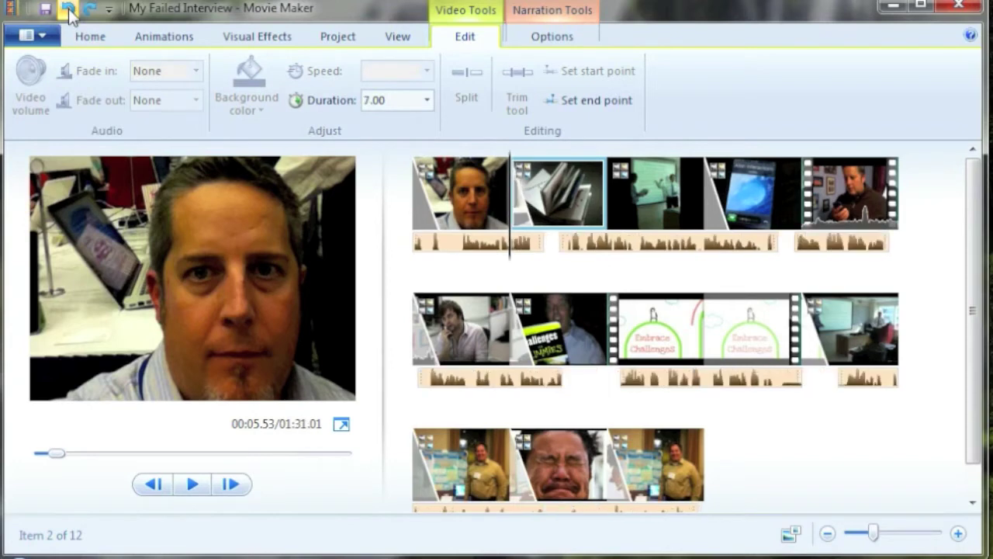
Step: Set the book photo to 5 seconds and line its narration up with the photo again
click(578, 250)
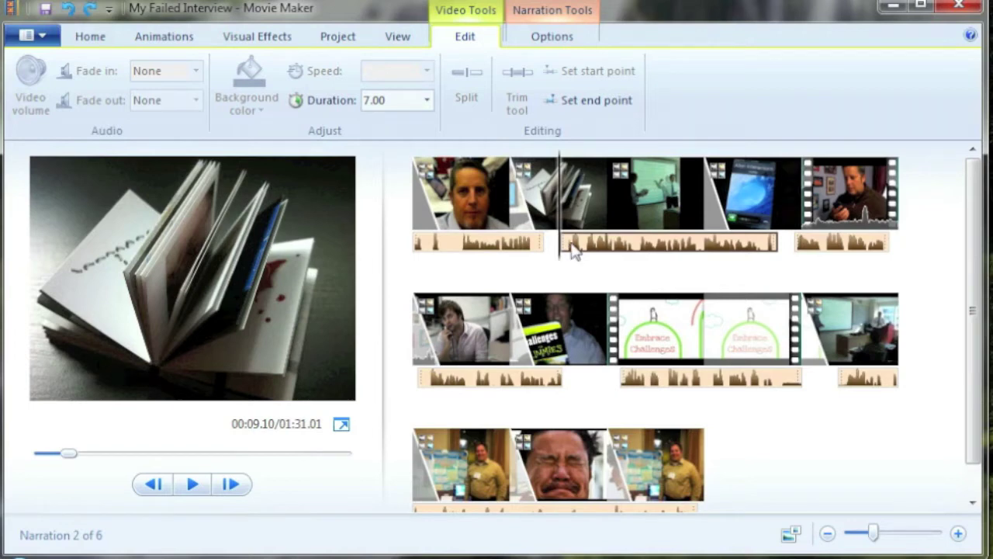
drag(573, 248, 642, 250)
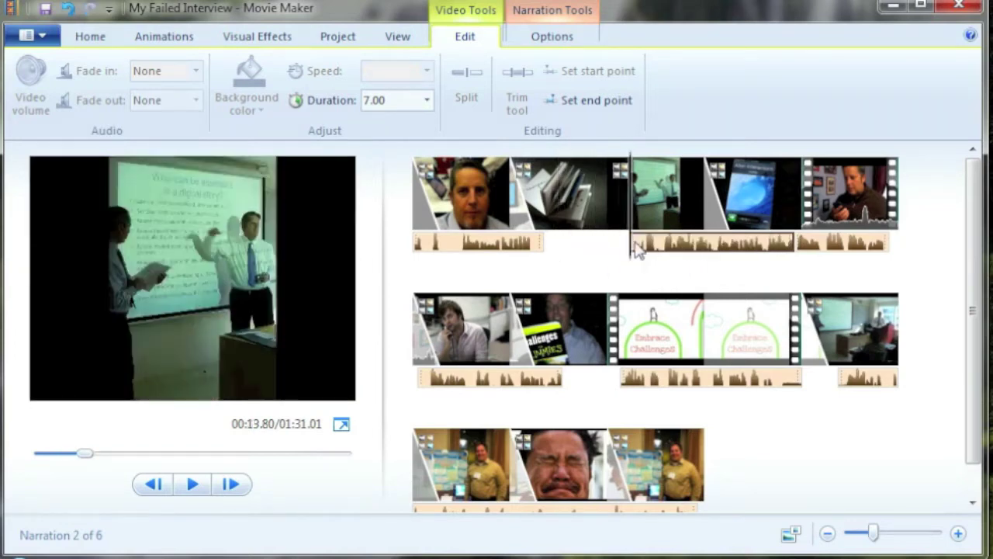
click(584, 211)
click(426, 100)
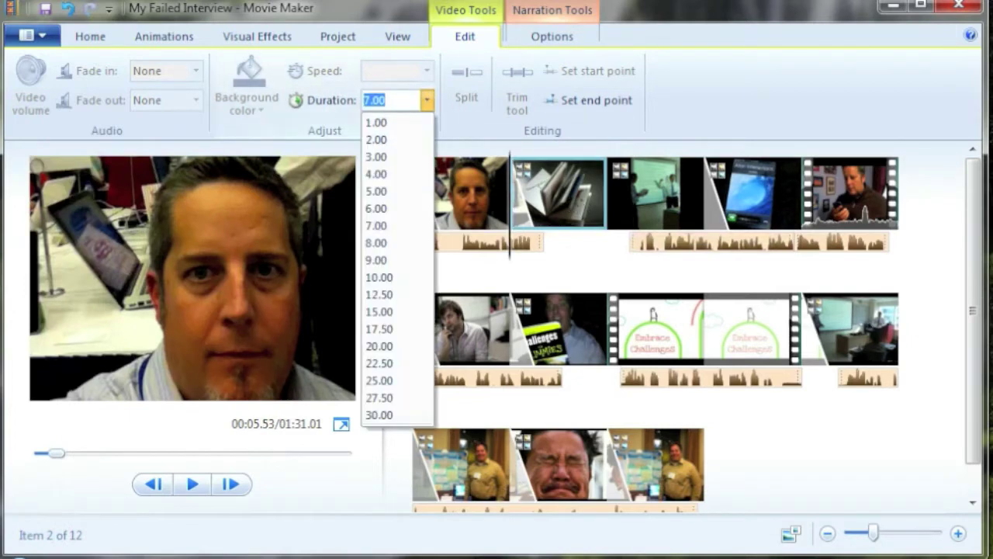
click(397, 193)
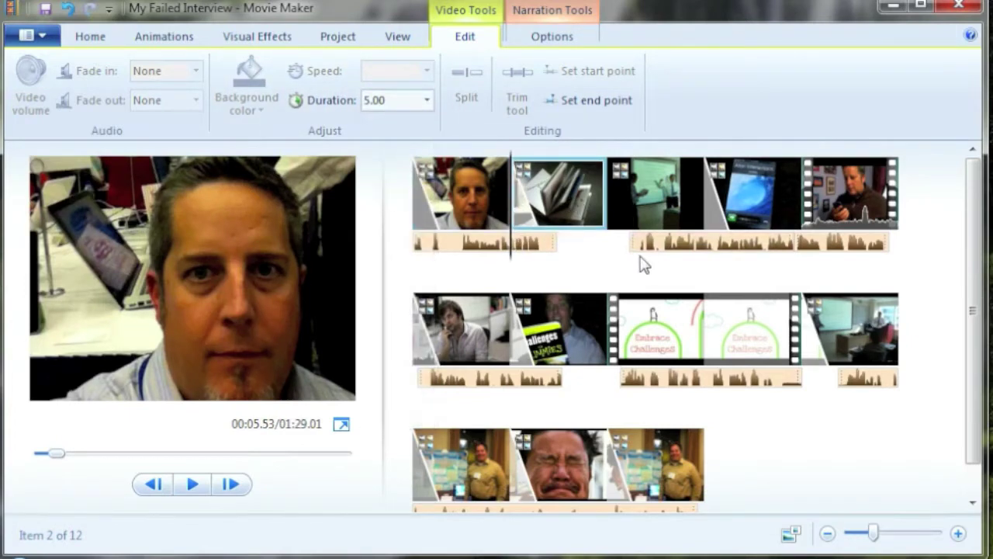
drag(655, 252, 568, 246)
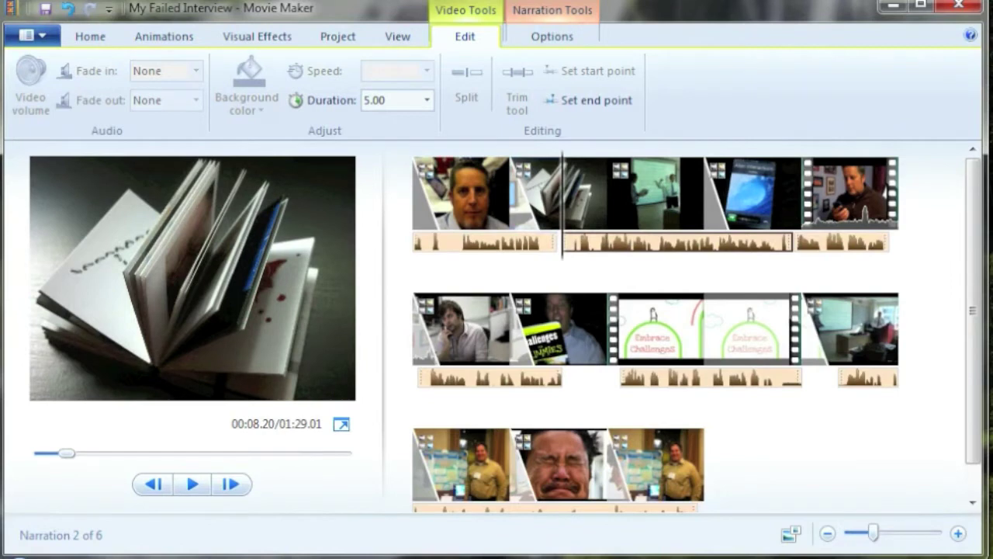
click(664, 350)
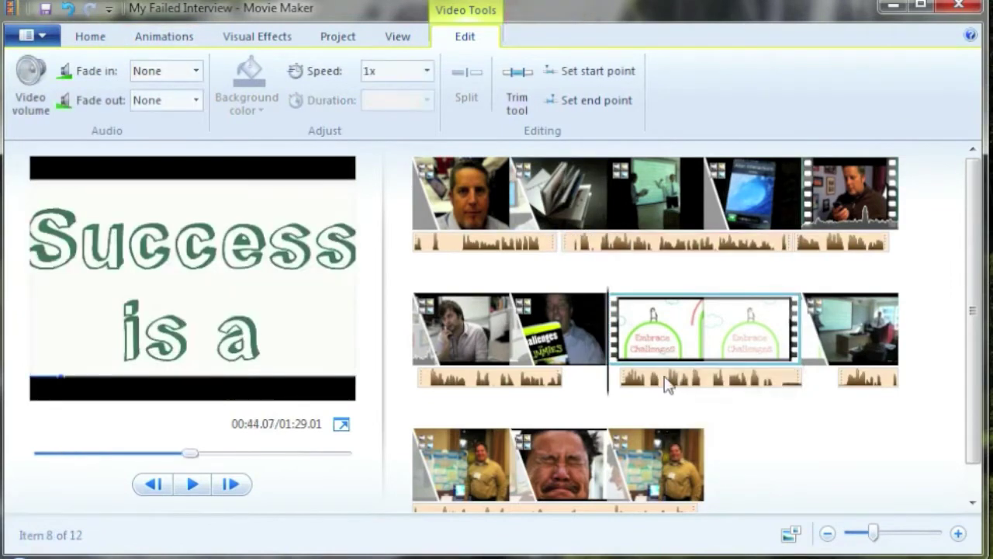
Step: Trim the Embrace Challenges video to start at 3.88 s and end at 18.45 s, then save the trim
click(665, 384)
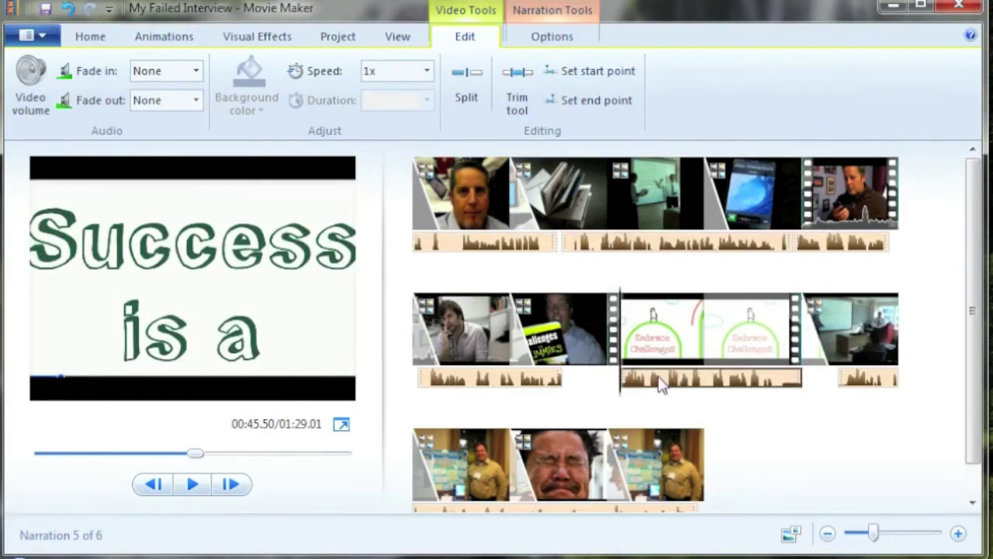
click(659, 353)
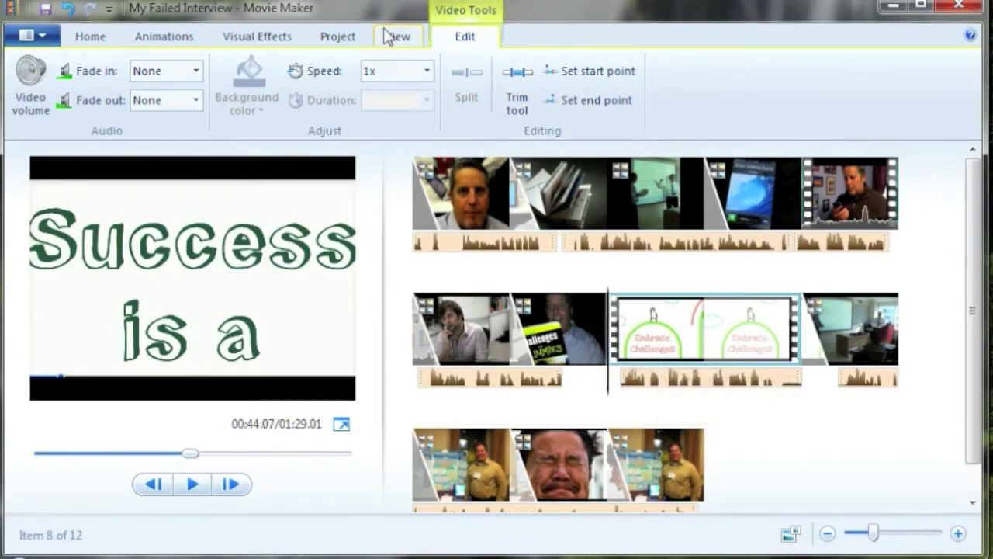
click(517, 84)
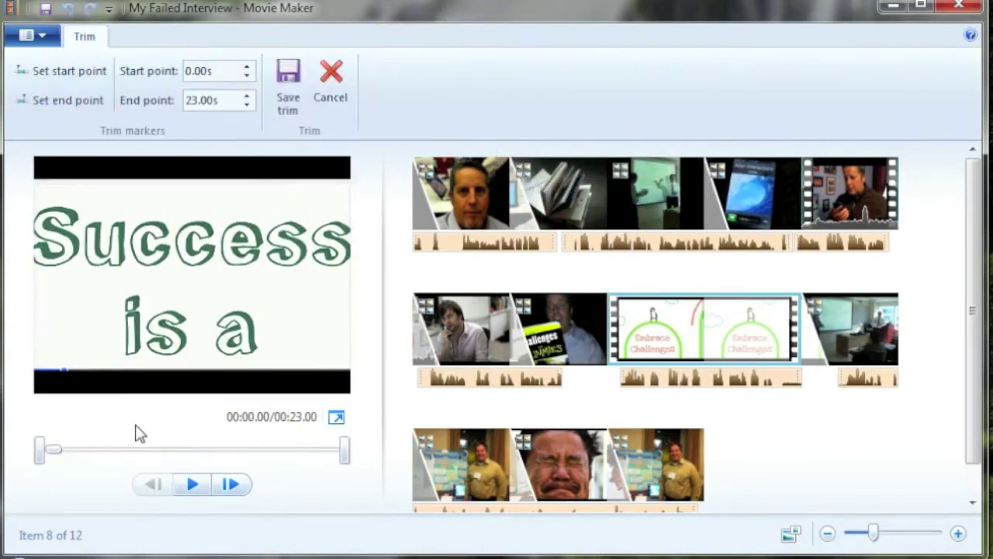
drag(59, 452, 90, 458)
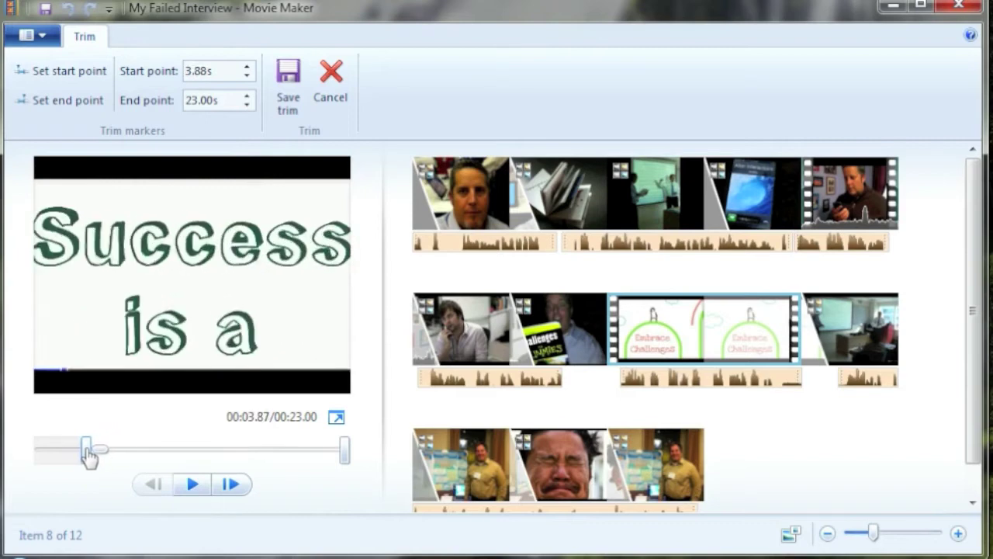
drag(343, 453, 289, 443)
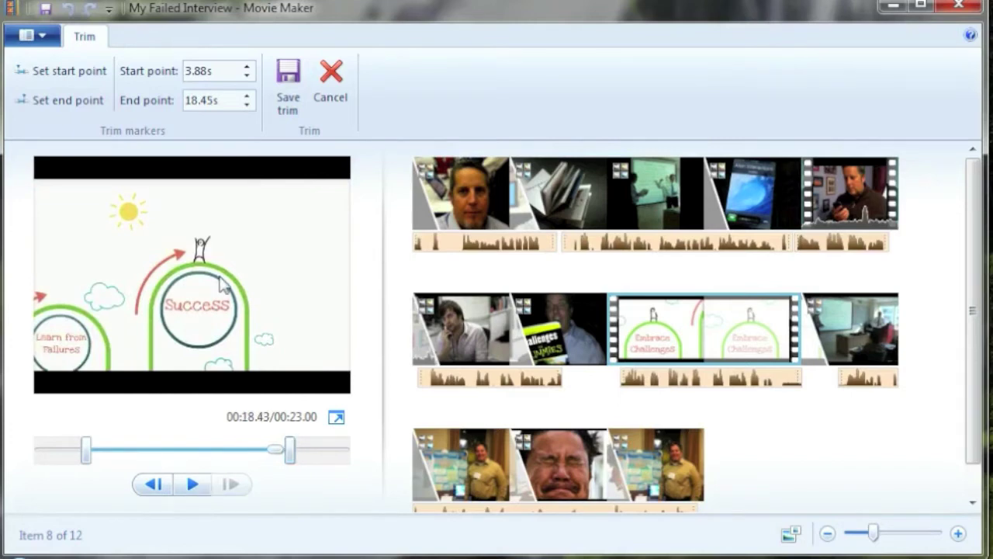
click(288, 101)
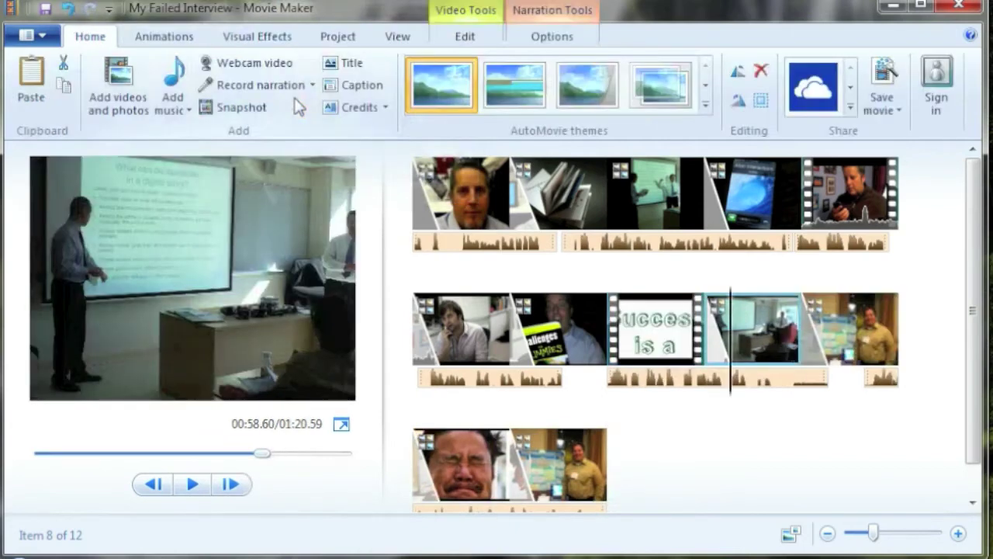
Step: Review the trimmed Success clip and the Learn from Failures and yellow-shirt clips after it
click(644, 379)
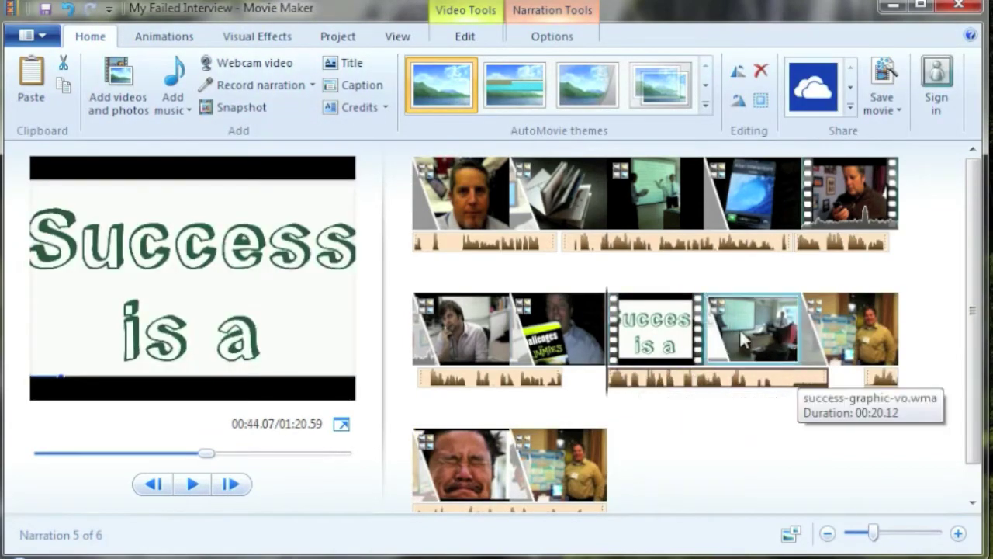
click(671, 335)
click(729, 334)
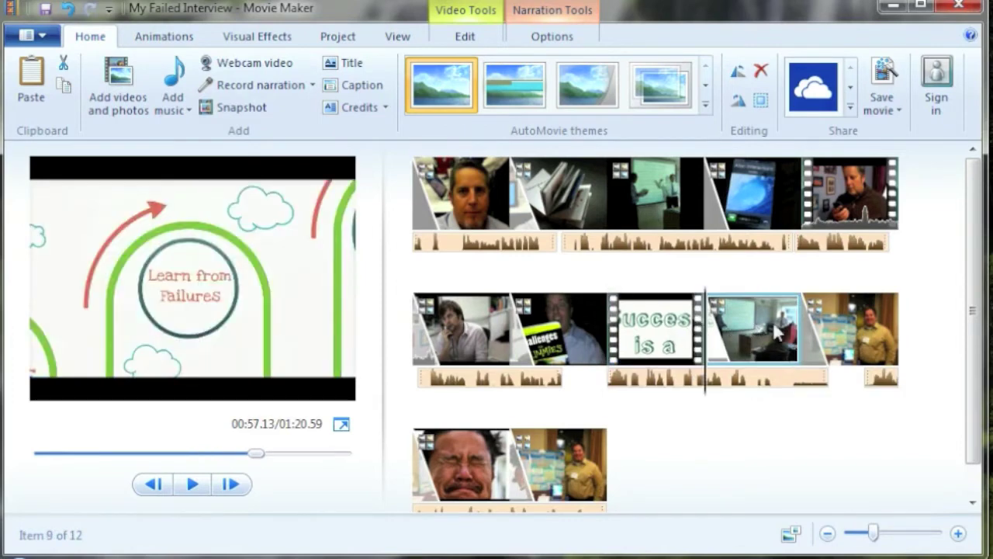
click(809, 334)
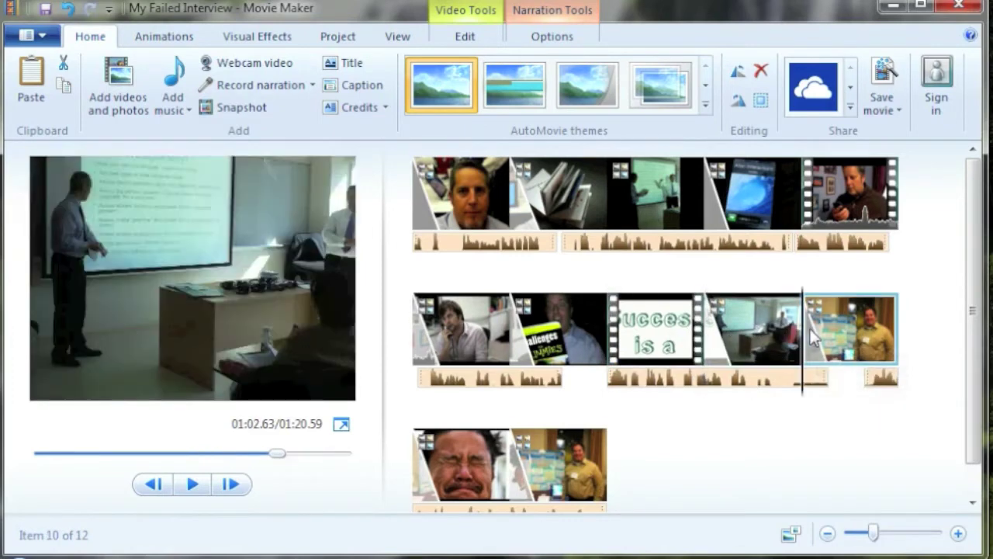
Step: Add a 'My Failed Interview' title clip at the start of the movie
click(120, 59)
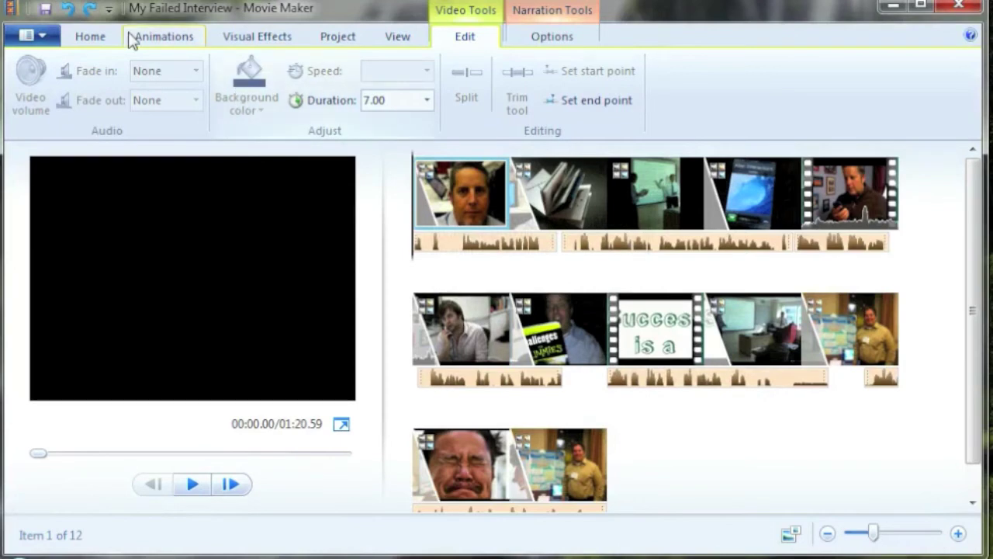
click(82, 40)
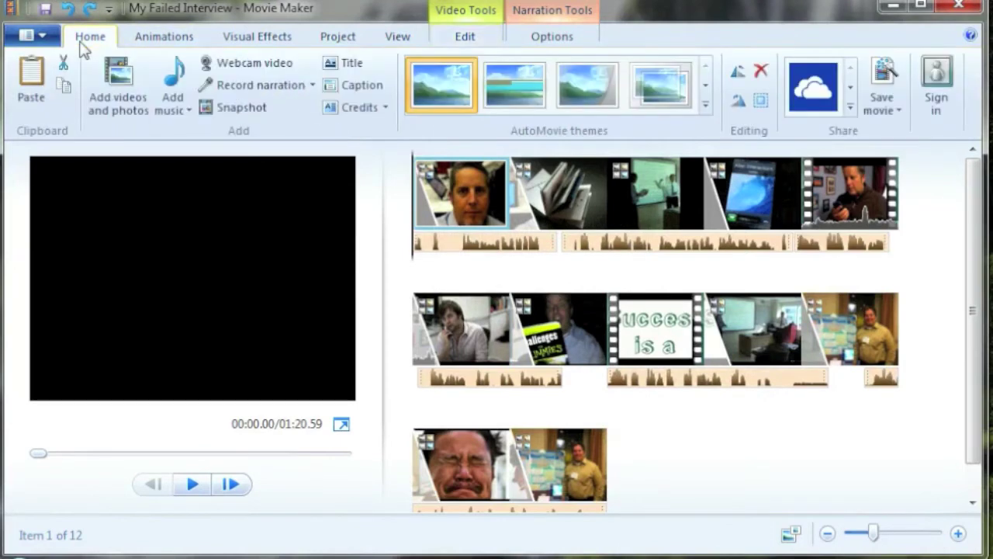
click(353, 63)
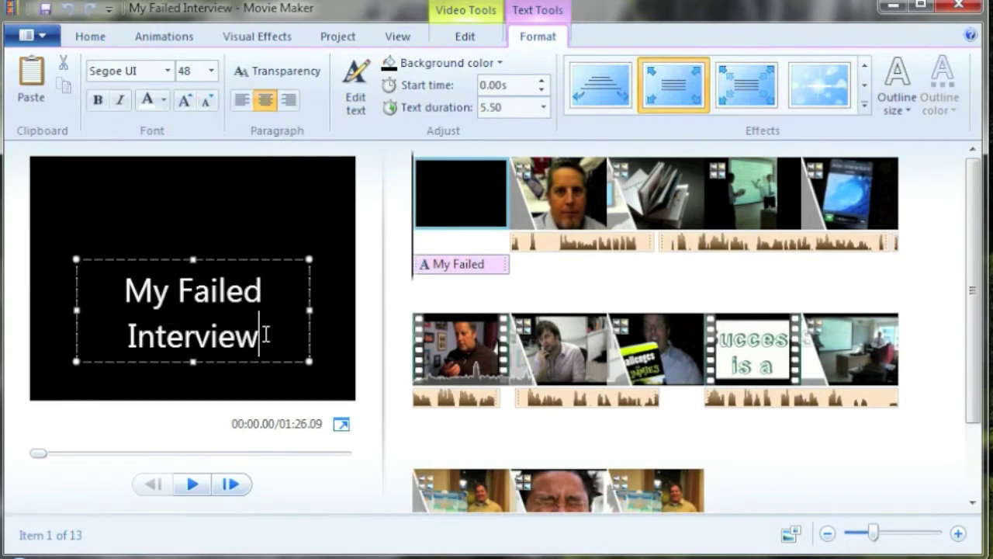
Step: Add a new line to the title with a 'by' byline naming the author, correcting the surname's spelling
key(Return)
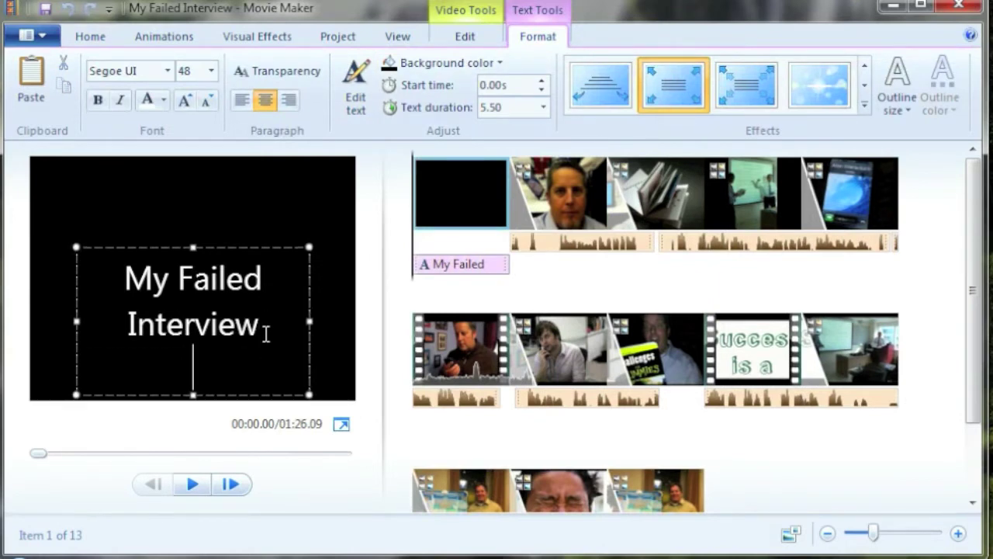
text(by Matt LEwi)
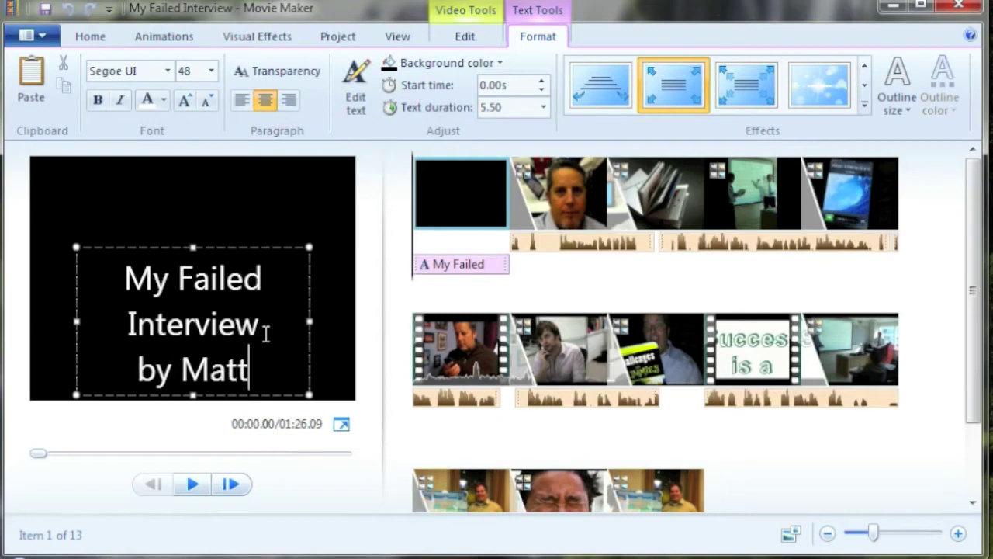
key(BackSpace)
key(BackSpace)
key(BackSpace)
text(eiws)
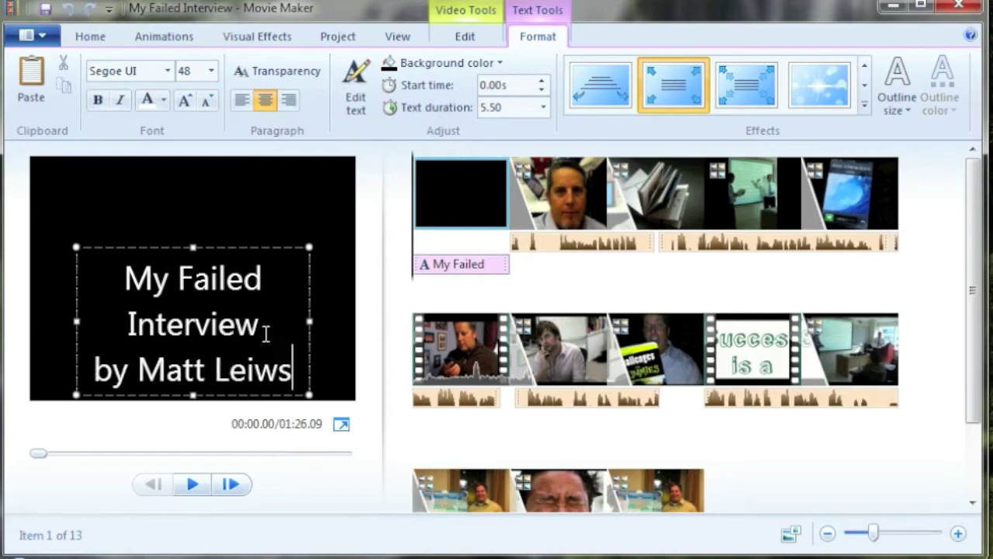
key(BackSpace)
key(BackSpace)
key(BackSpace)
key(BackSpace)
text(ewis)
Step: Shrink the byline text to size 36 and check the title in the preview
key(shift+Home)
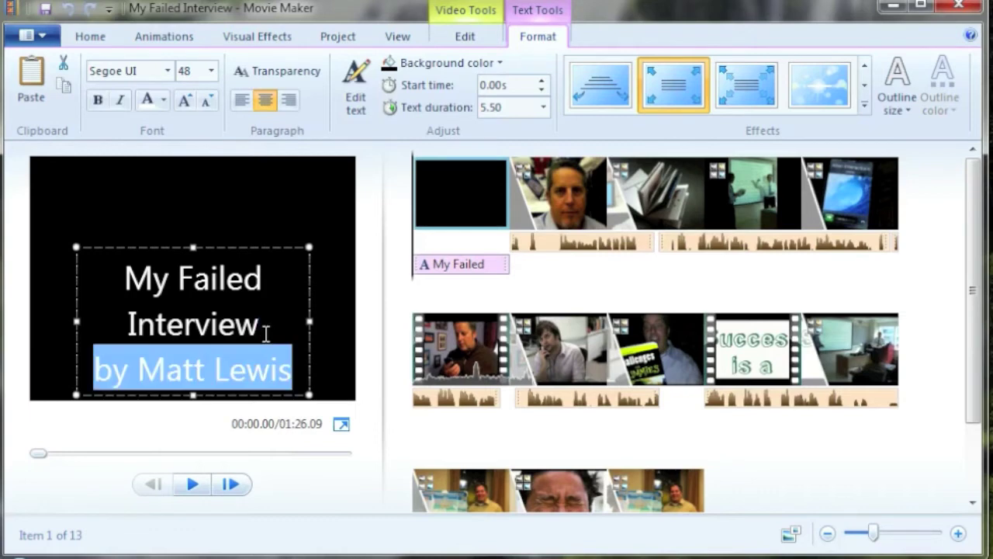
click(206, 102)
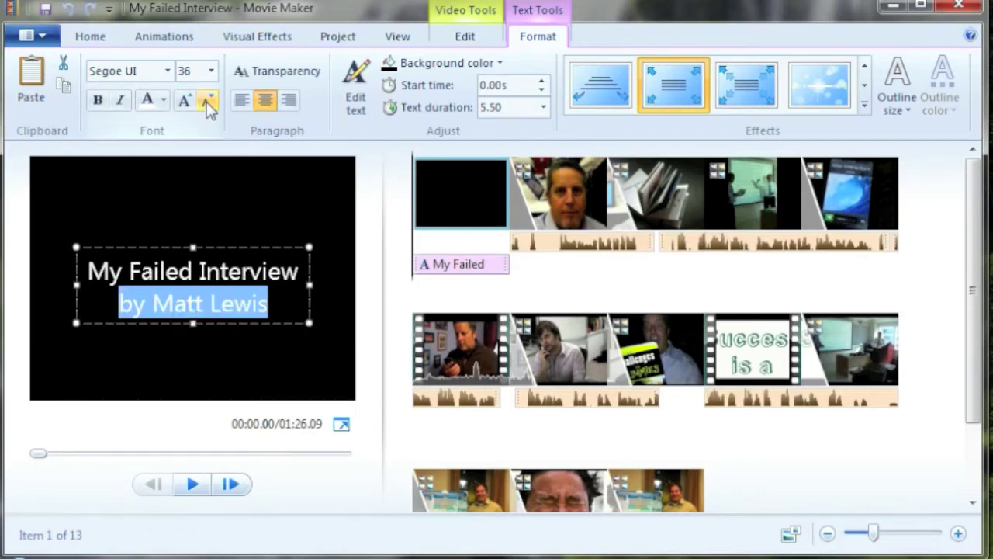
click(406, 335)
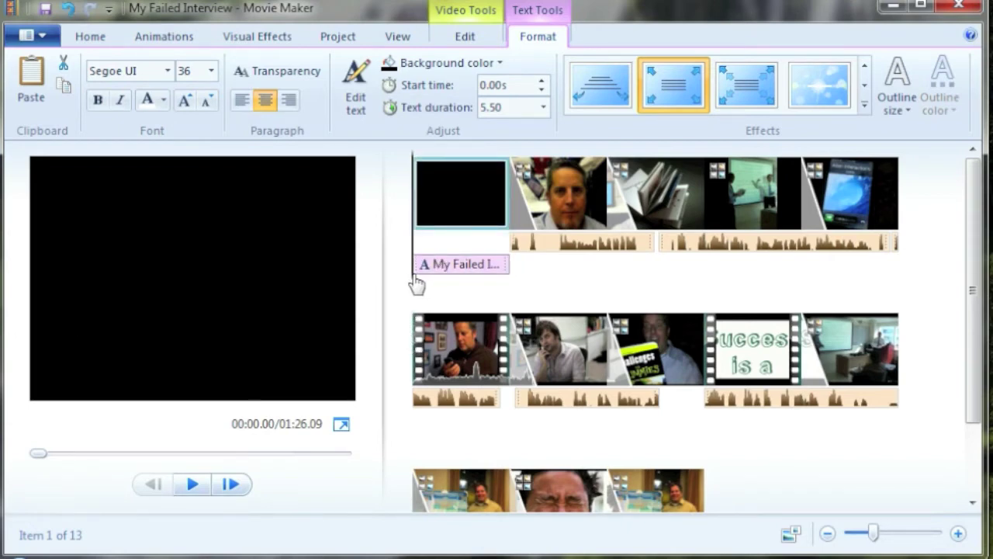
drag(417, 285, 458, 281)
click(82, 313)
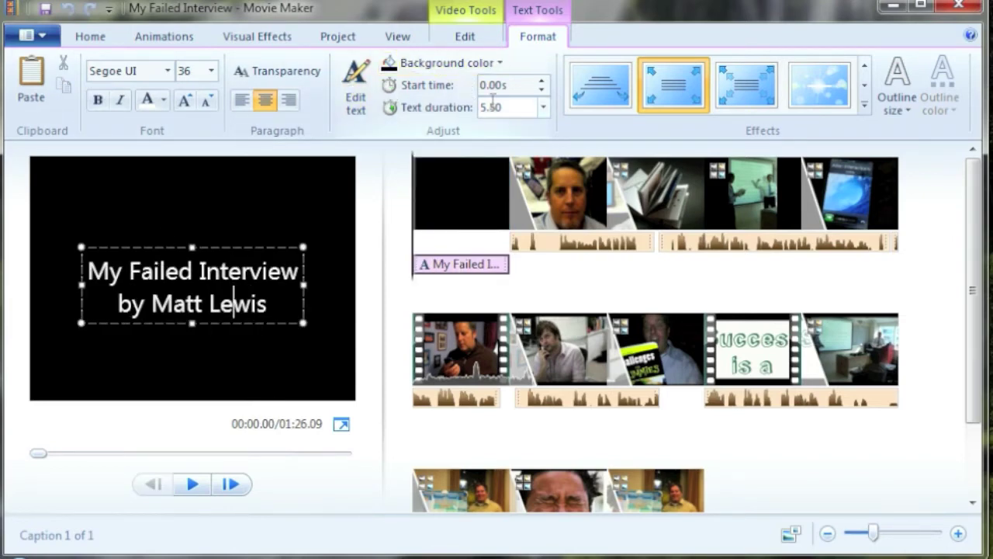
Step: Browse the text effects without changing them and set the title's text duration to 7.00 seconds
click(865, 104)
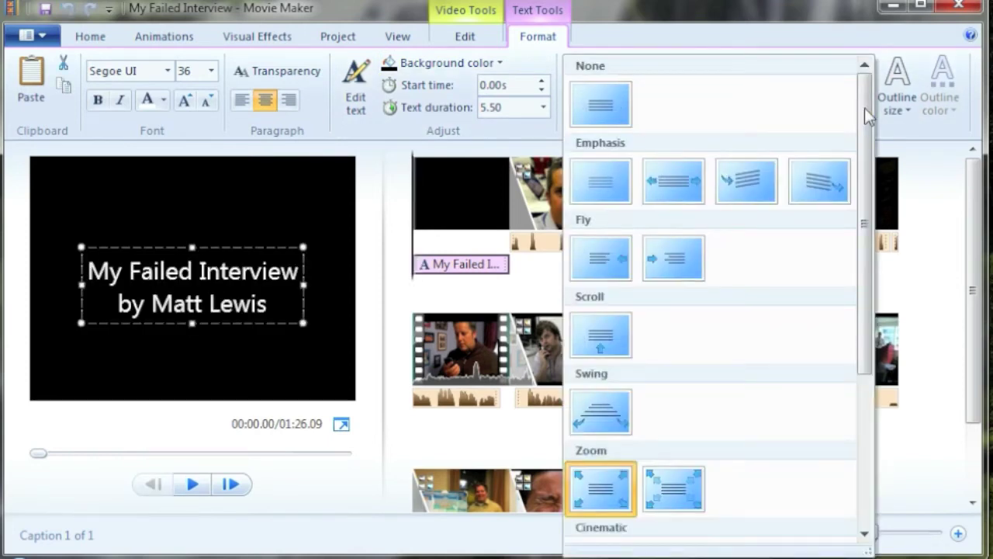
drag(865, 107, 845, 97)
click(962, 199)
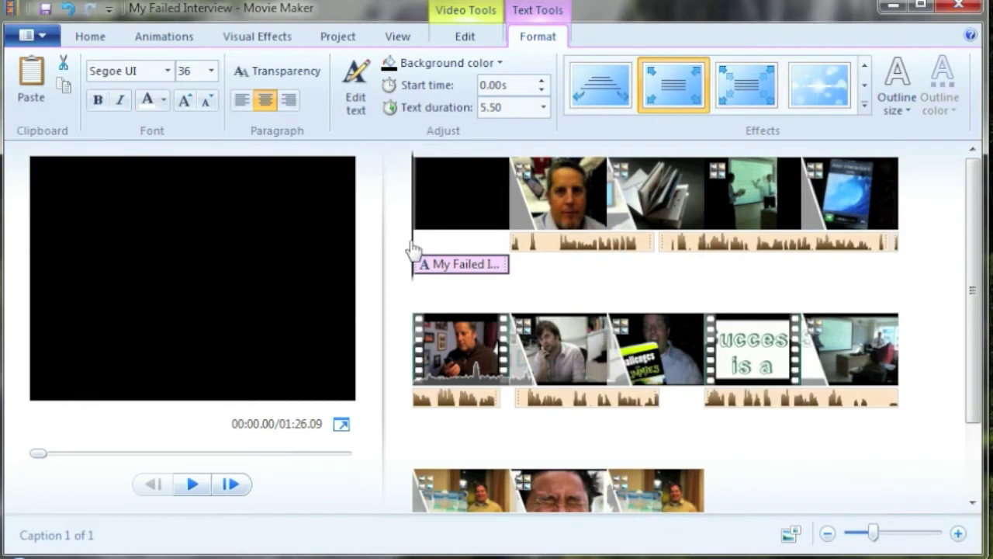
drag(415, 257, 475, 242)
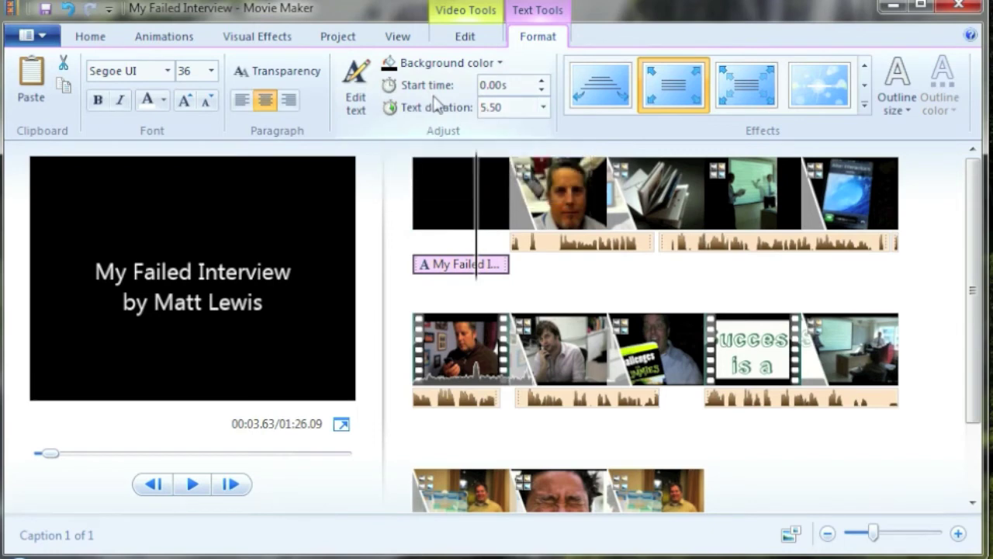
click(541, 107)
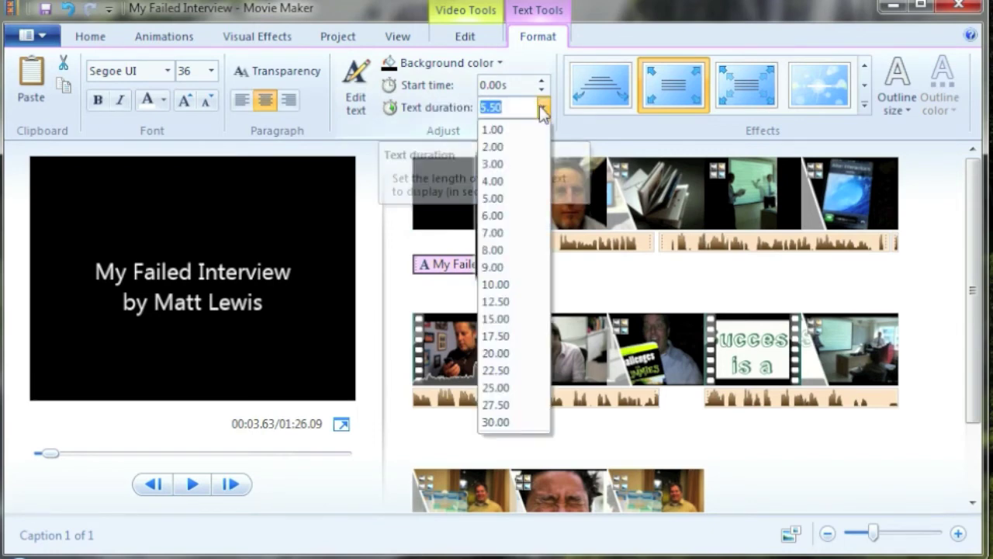
click(513, 233)
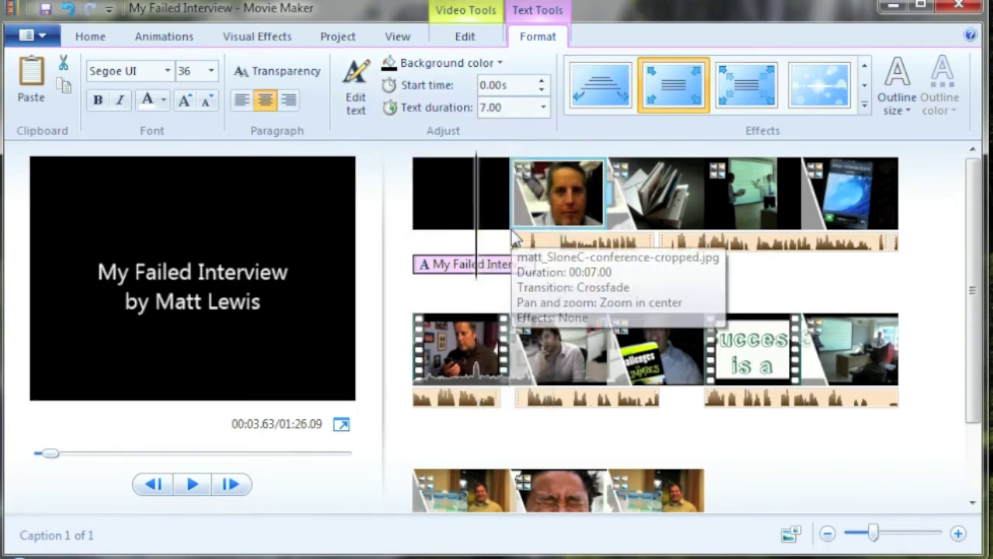
Step: Lengthen the black opening clip to 8.00 seconds
click(488, 217)
click(487, 217)
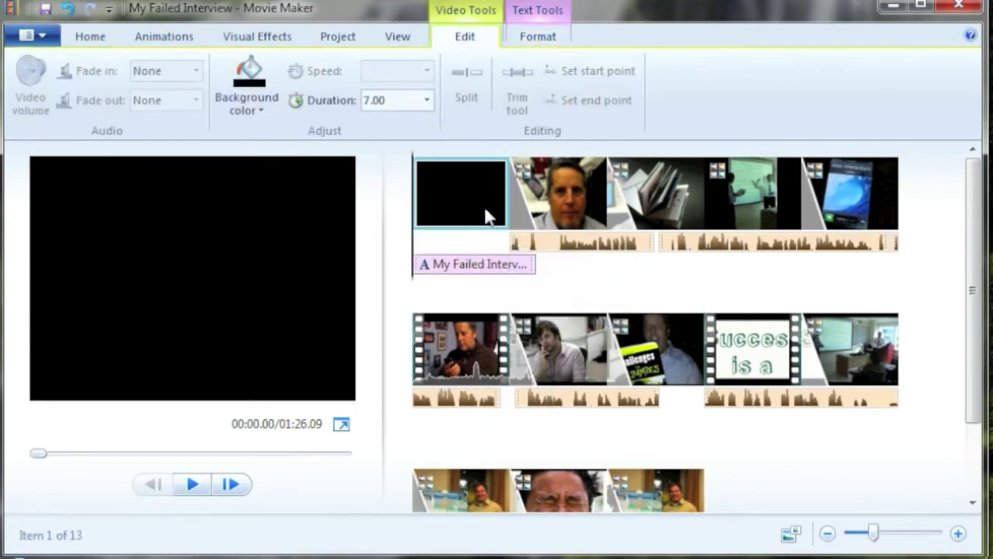
click(426, 100)
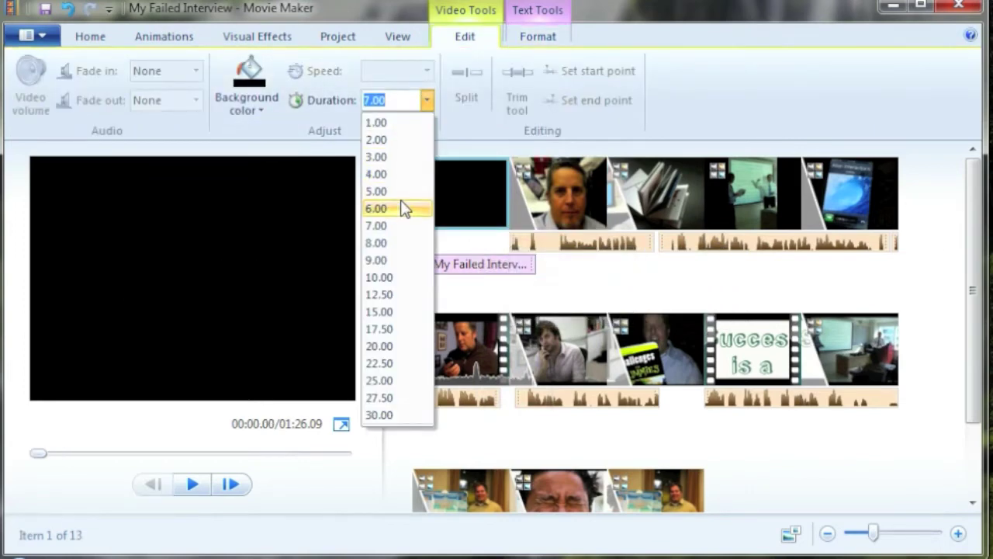
click(394, 242)
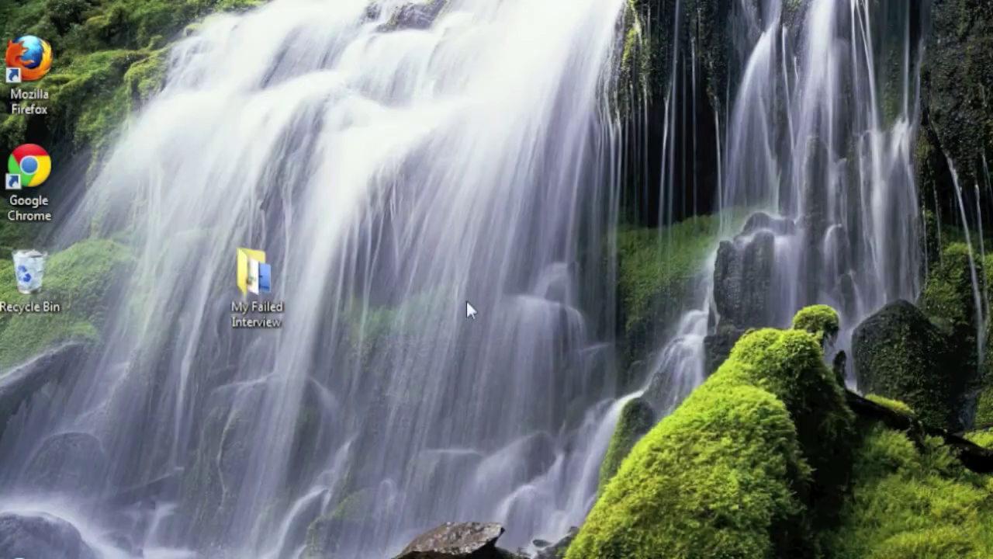
Step: Open Titles My Failed Interview.pptx from the My Failed Interview folder in PowerPoint
double_click(250, 285)
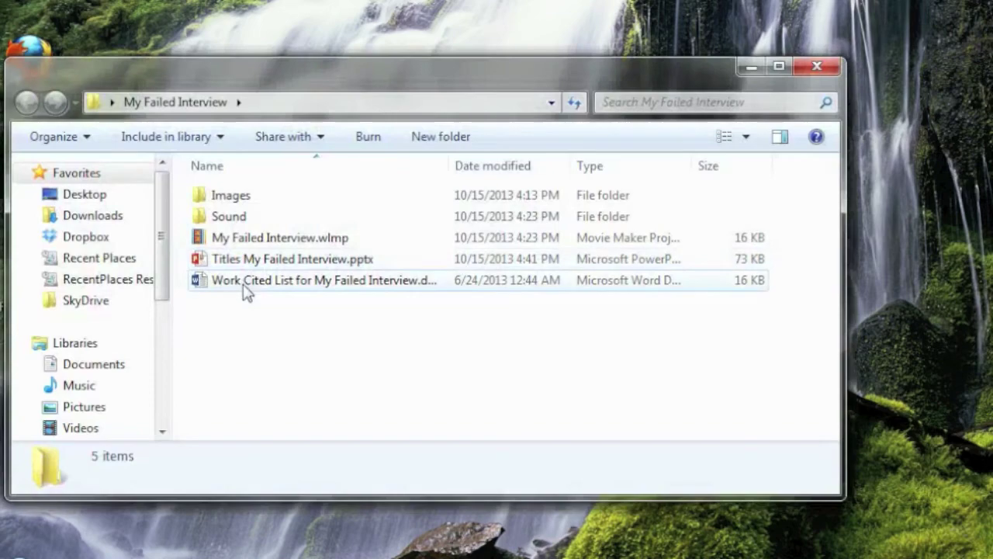
click(248, 264)
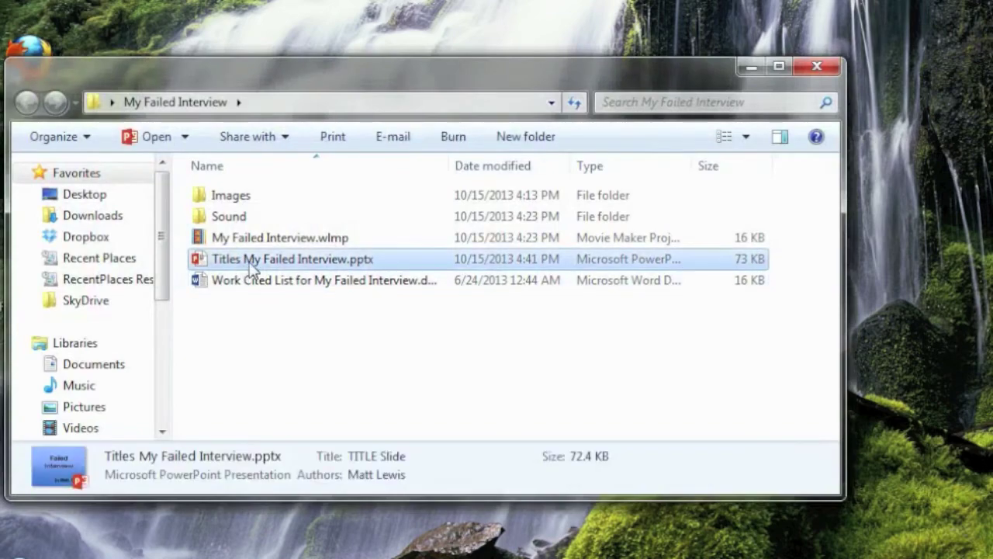
double_click(351, 263)
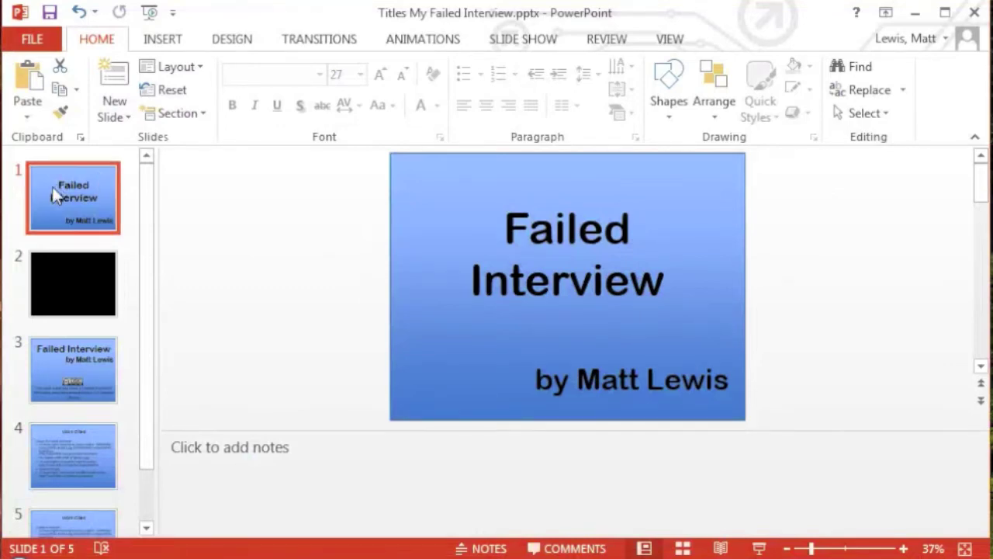
click(65, 346)
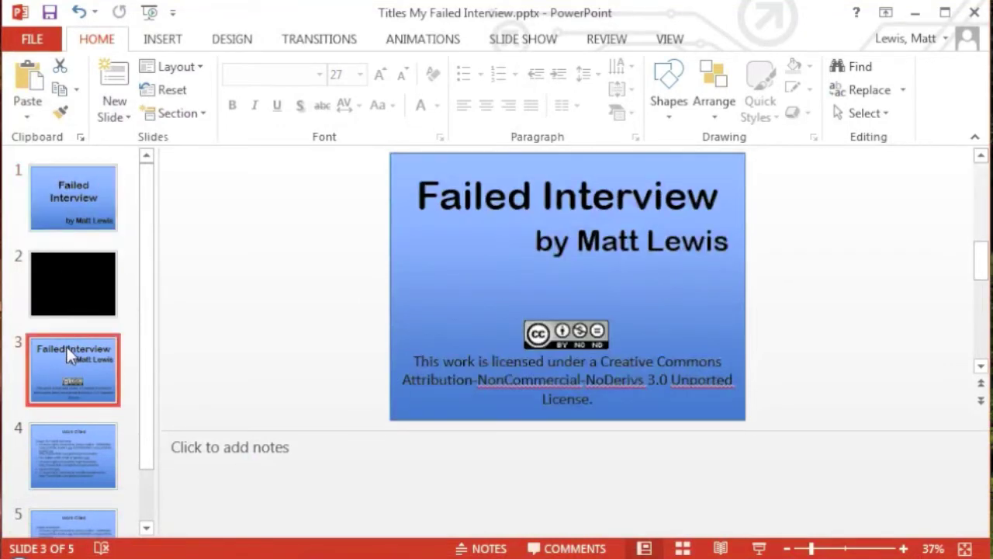
scroll(141, 368, down, 2)
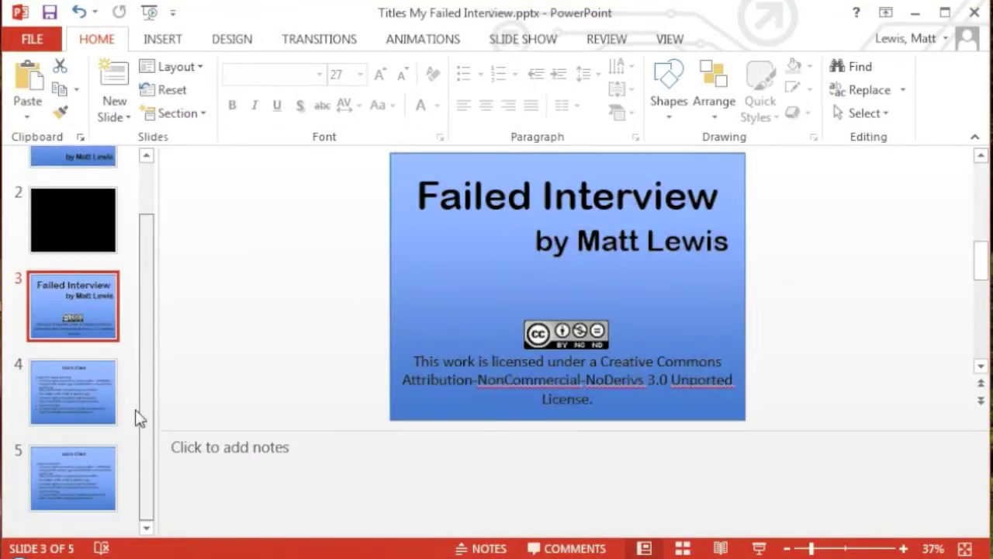
click(34, 376)
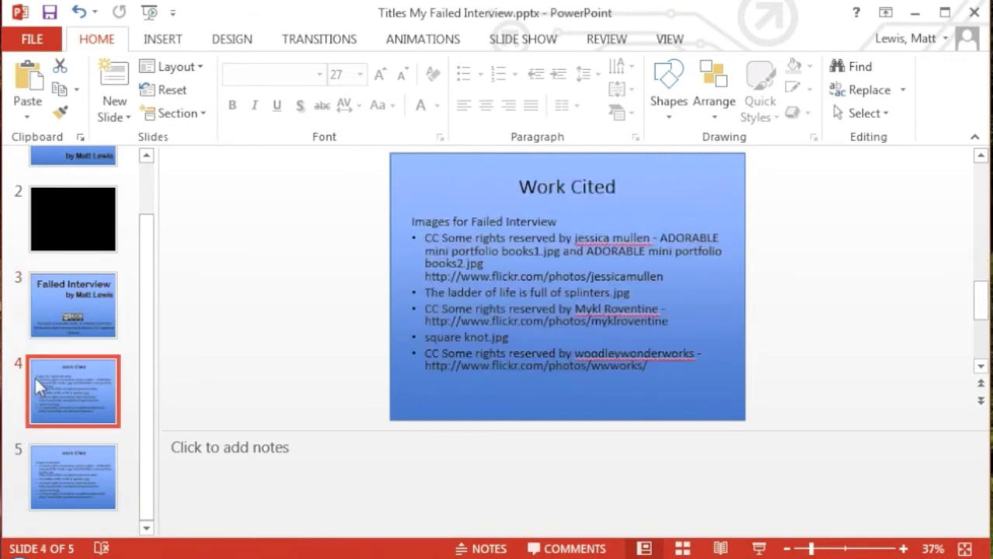
click(61, 485)
click(105, 155)
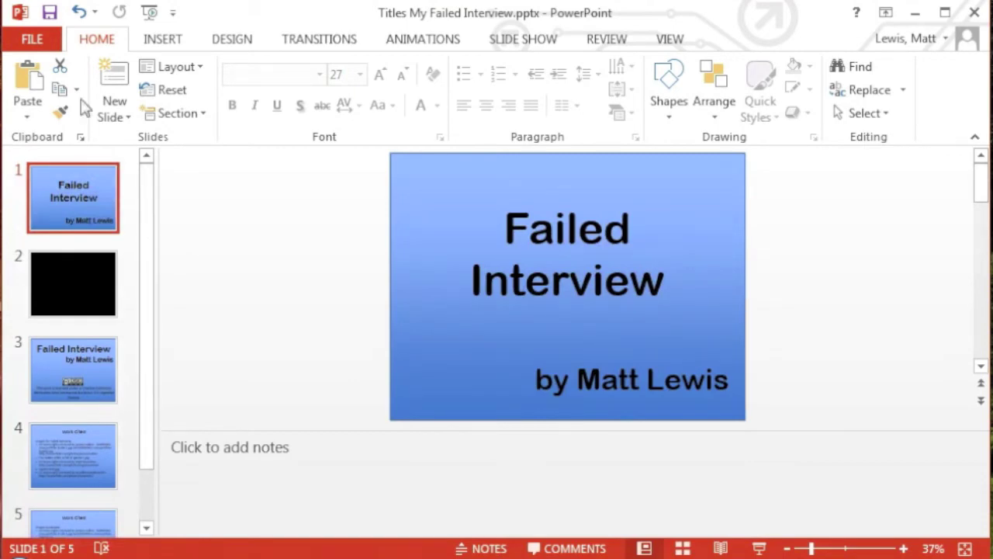
Step: Open Save As and navigate into the My Failed Interview Images folder
click(37, 39)
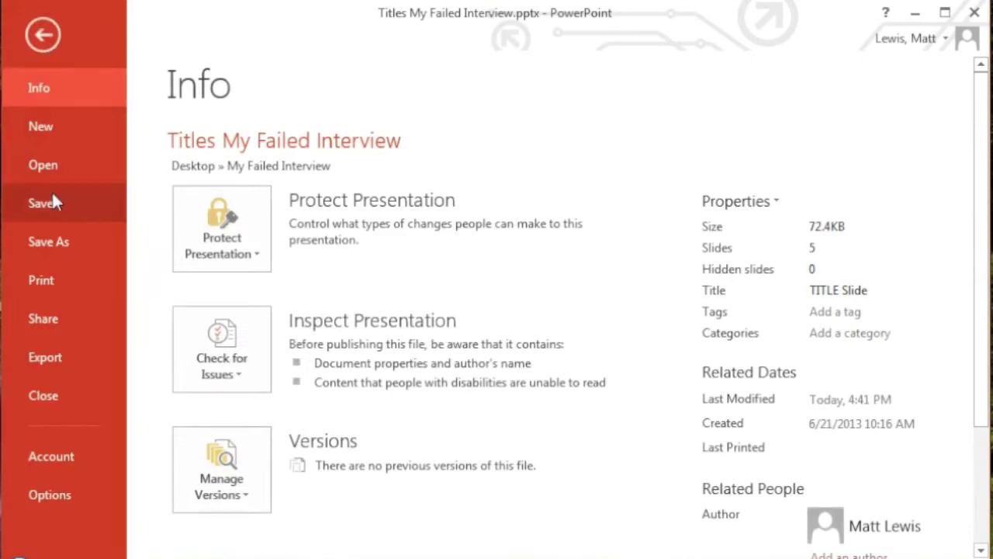
click(51, 238)
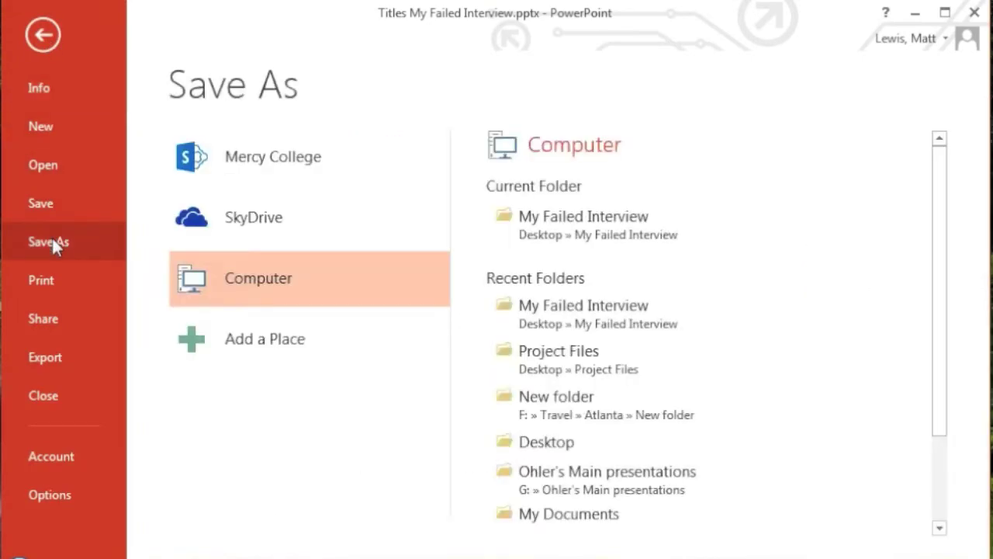
double_click(256, 288)
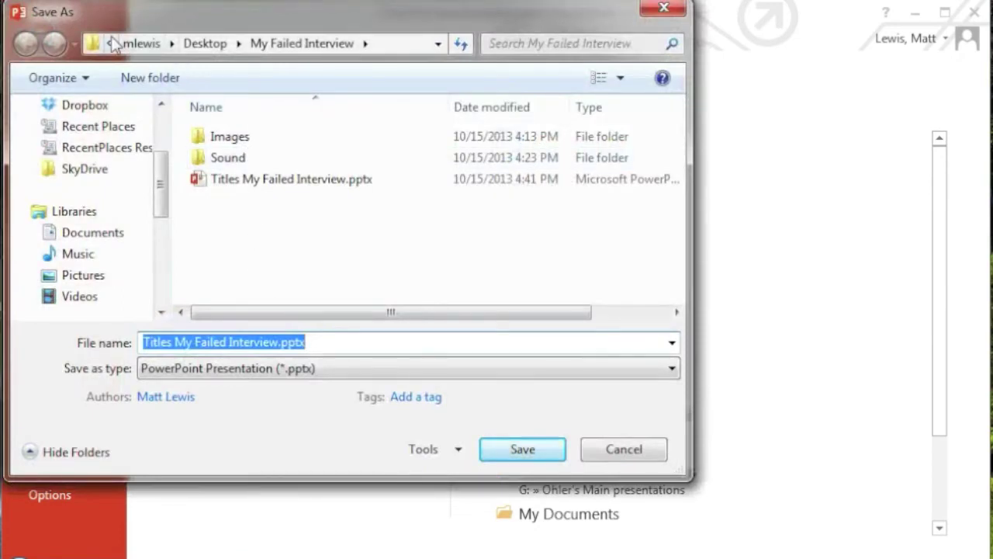
double_click(228, 137)
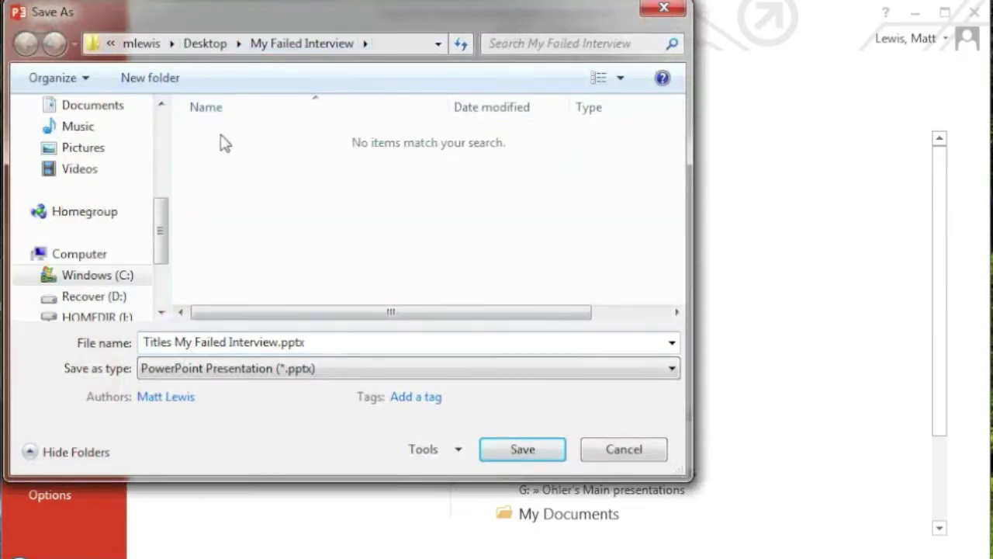
Step: Save as JPEG File Interchange Format, exporting all slides, and dismiss the confirmation
click(264, 371)
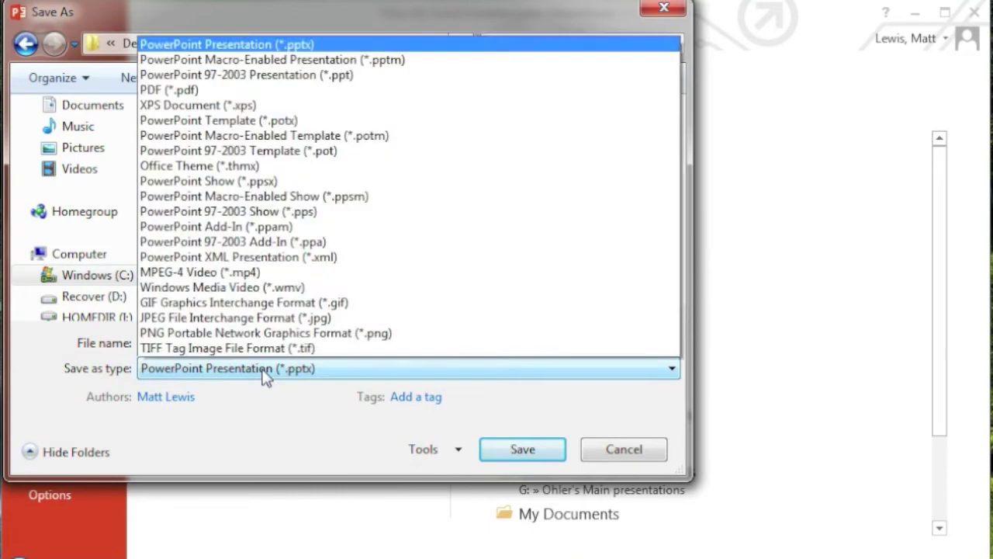
scroll(266, 372, down, 2)
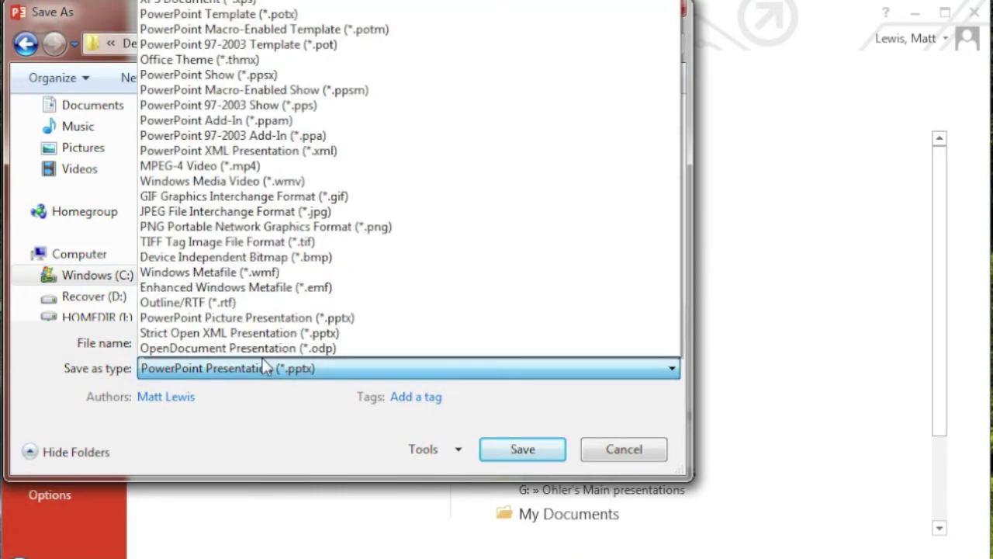
click(186, 212)
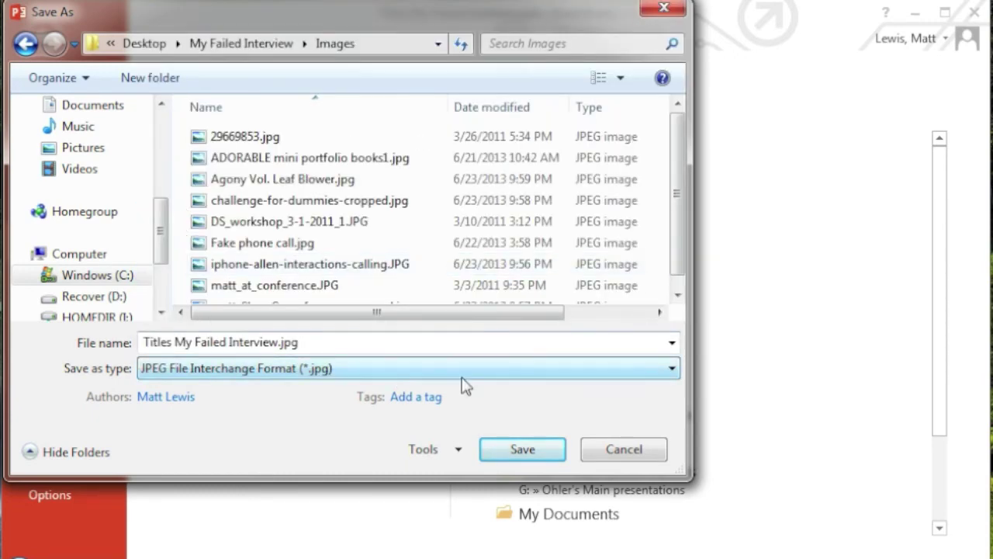
click(508, 457)
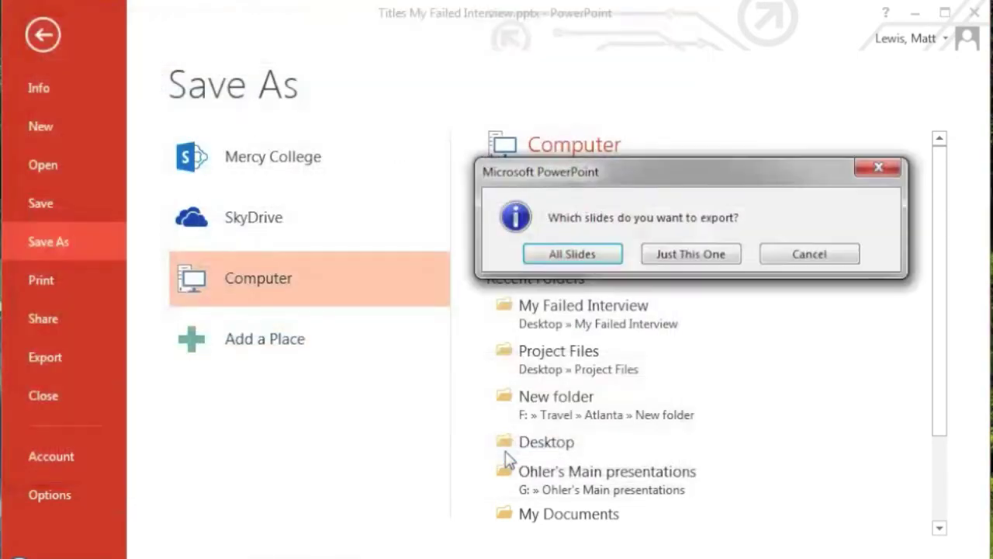
click(604, 256)
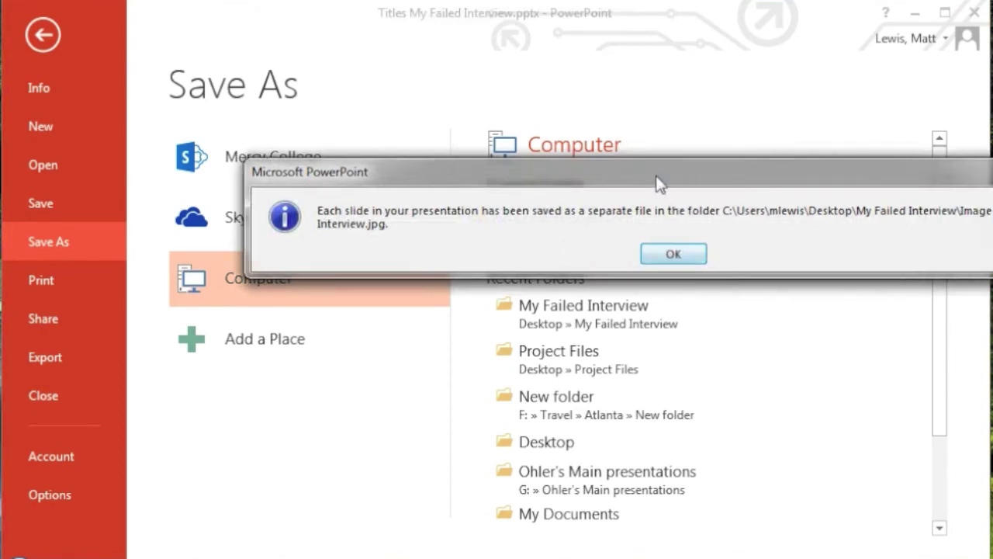
drag(660, 177, 466, 161)
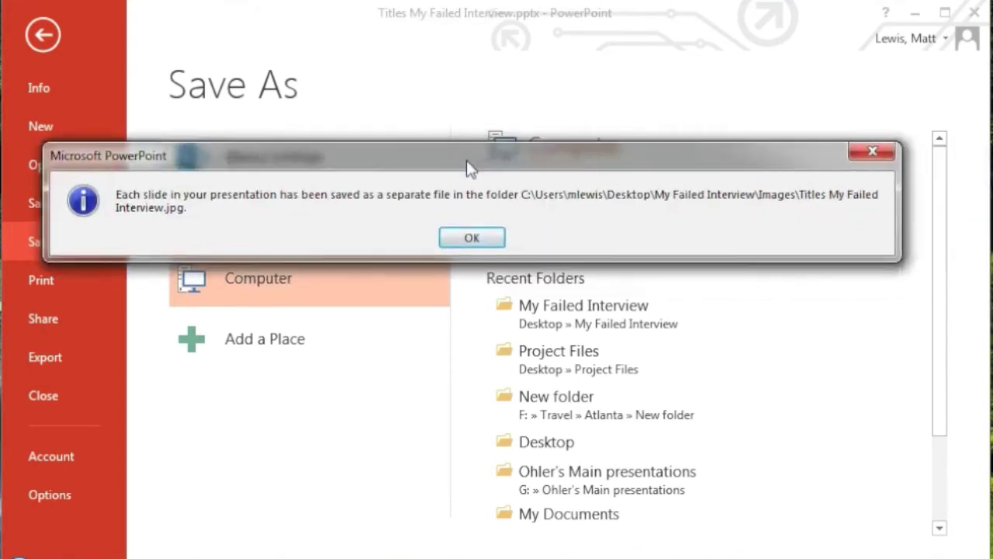
click(456, 241)
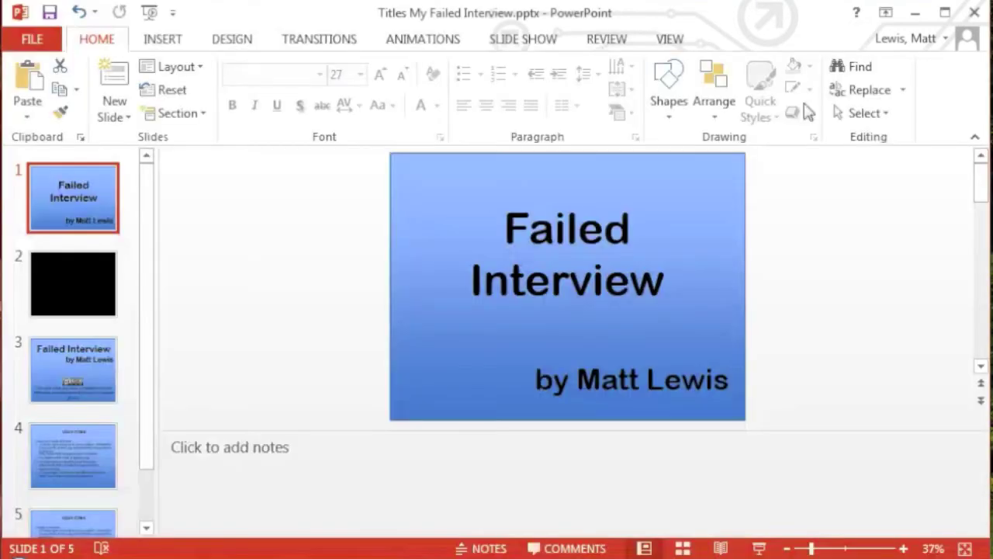
Step: Add Slide1.JPG from the Titles folder, move it to the front, and realign the narration after it
click(919, 13)
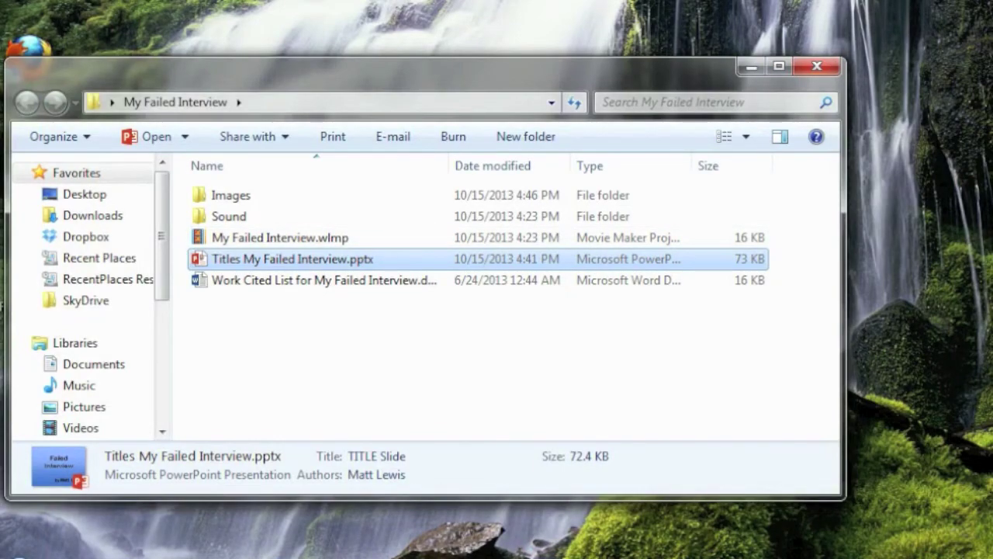
click(730, 555)
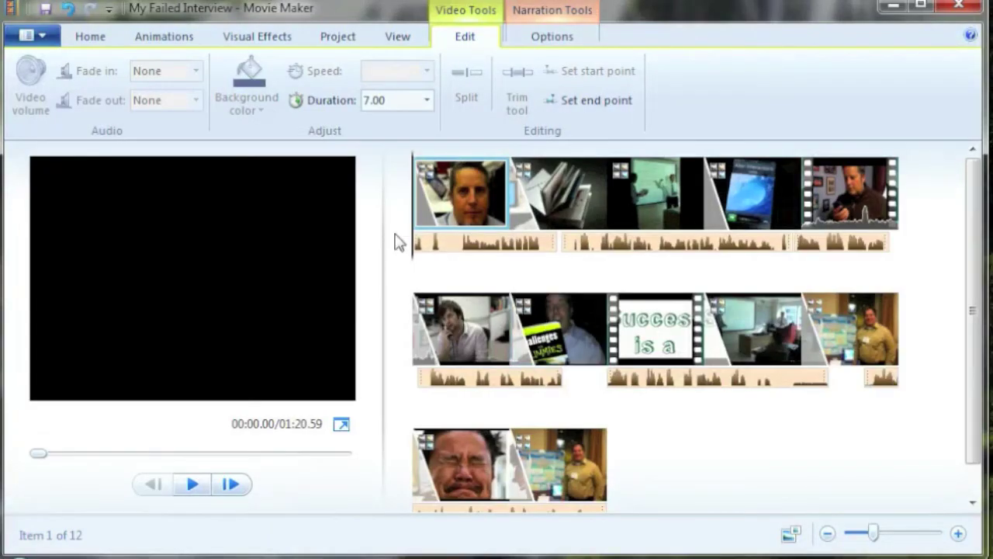
click(87, 40)
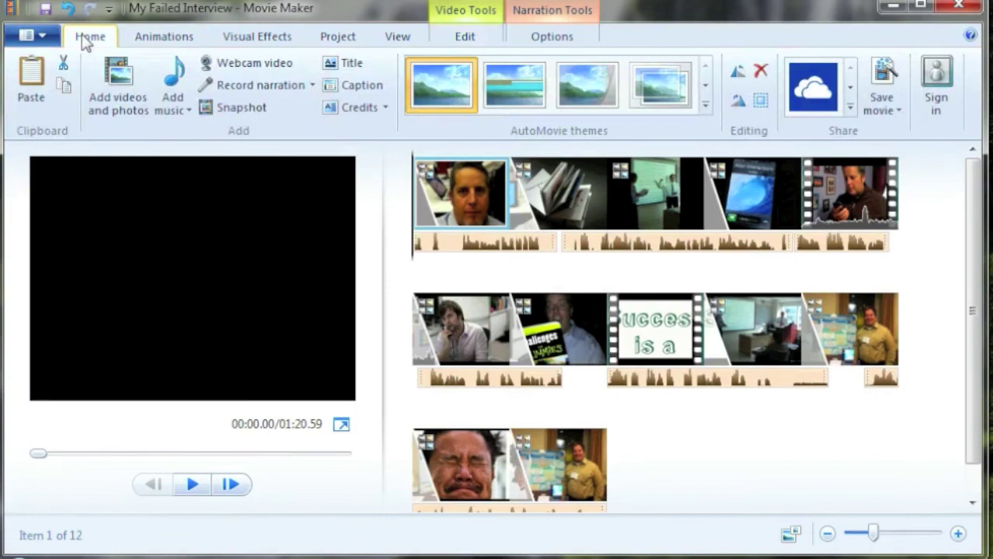
click(127, 89)
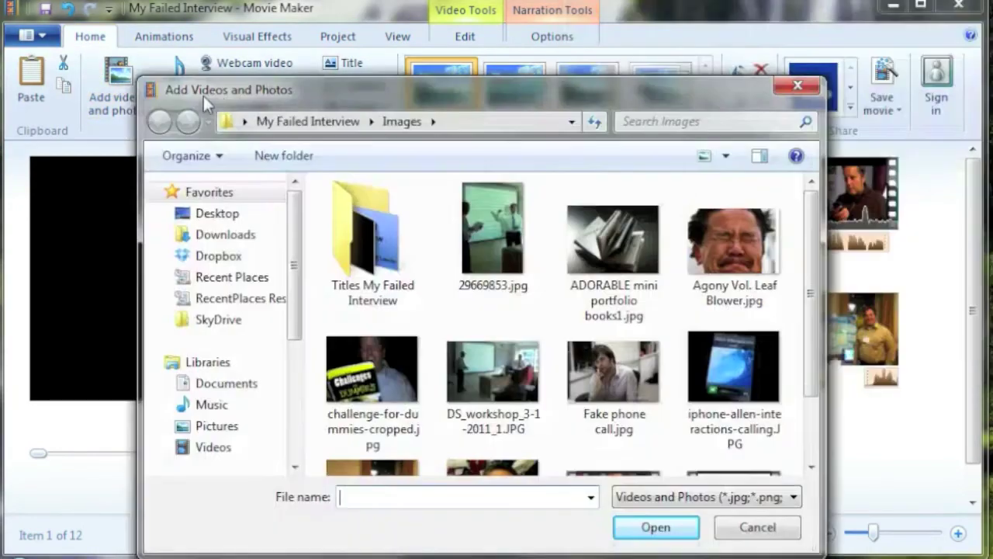
drag(202, 93, 183, 66)
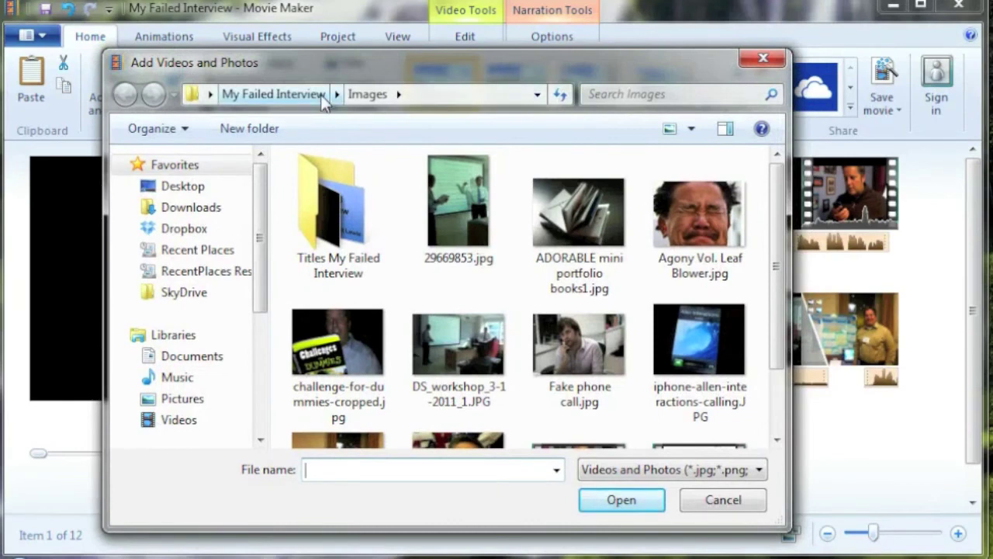
double_click(330, 202)
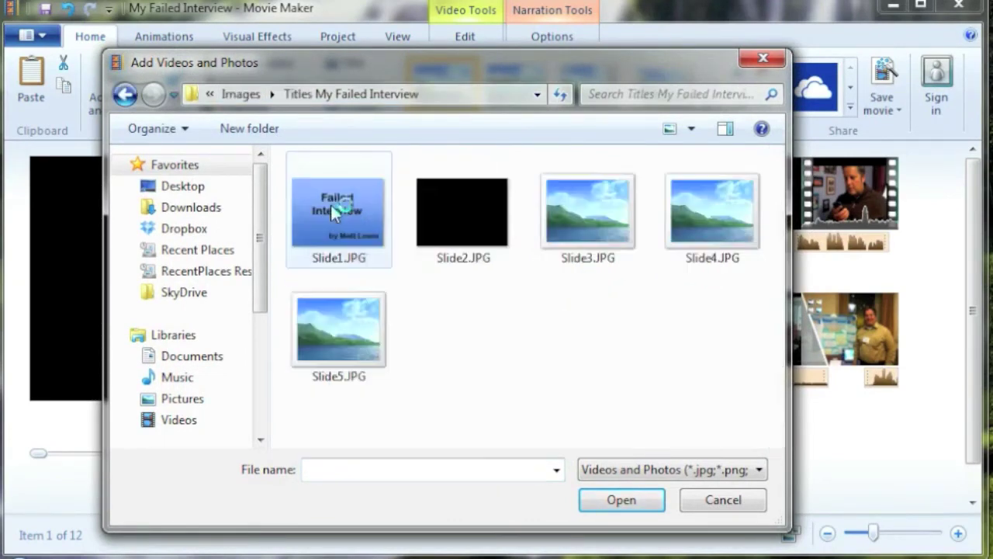
double_click(331, 208)
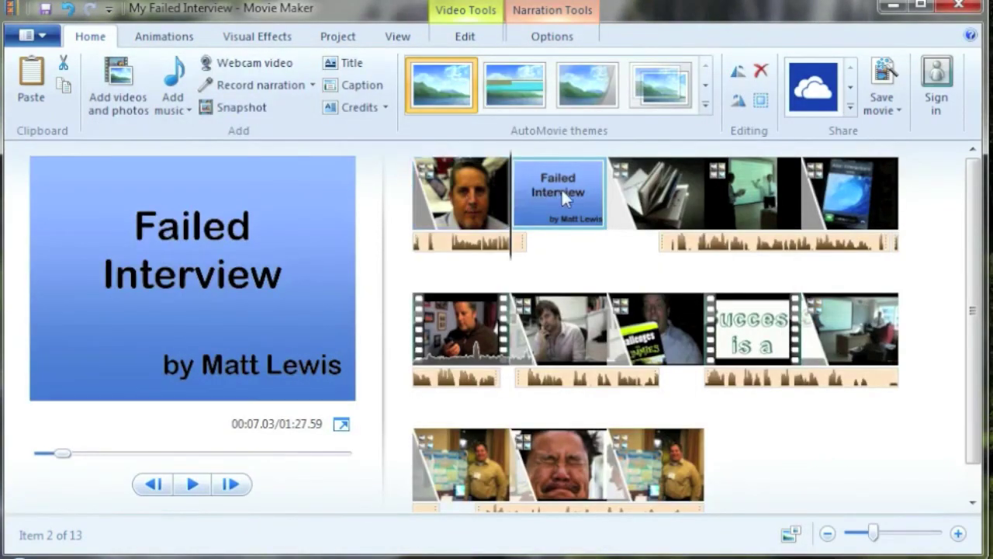
drag(561, 188, 411, 205)
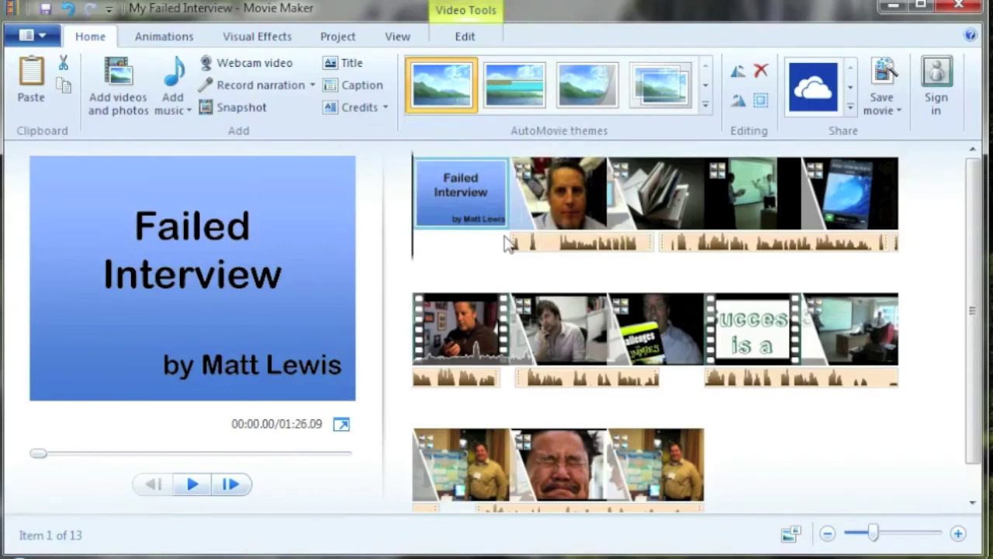
drag(527, 243, 503, 248)
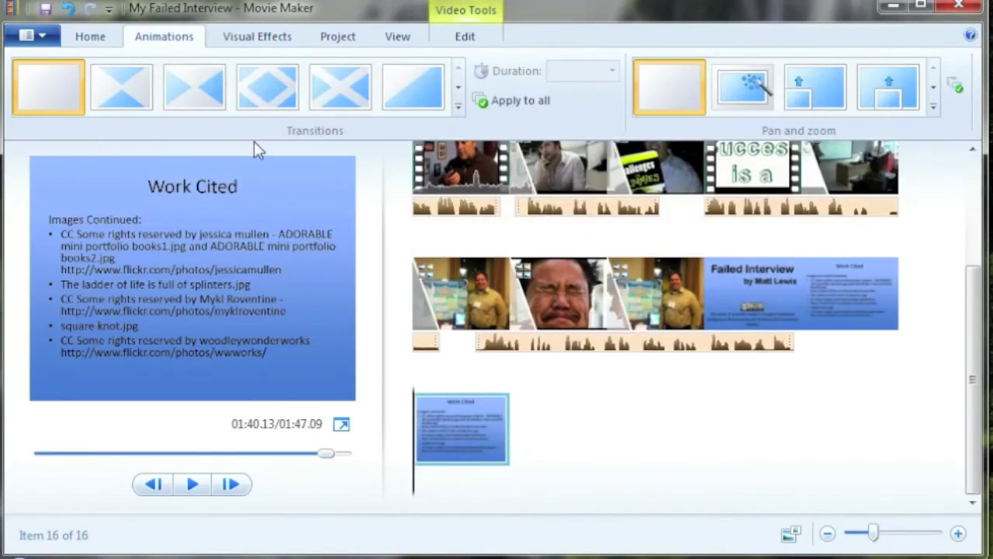
Step: Add the black Slide2.JPG from the Titles folder as the last storyboard item
click(90, 40)
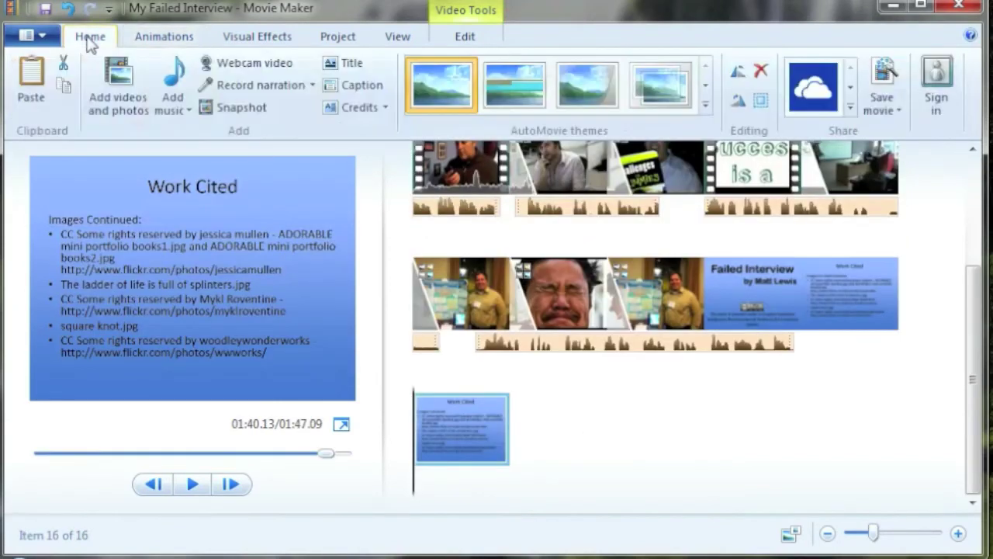
click(116, 85)
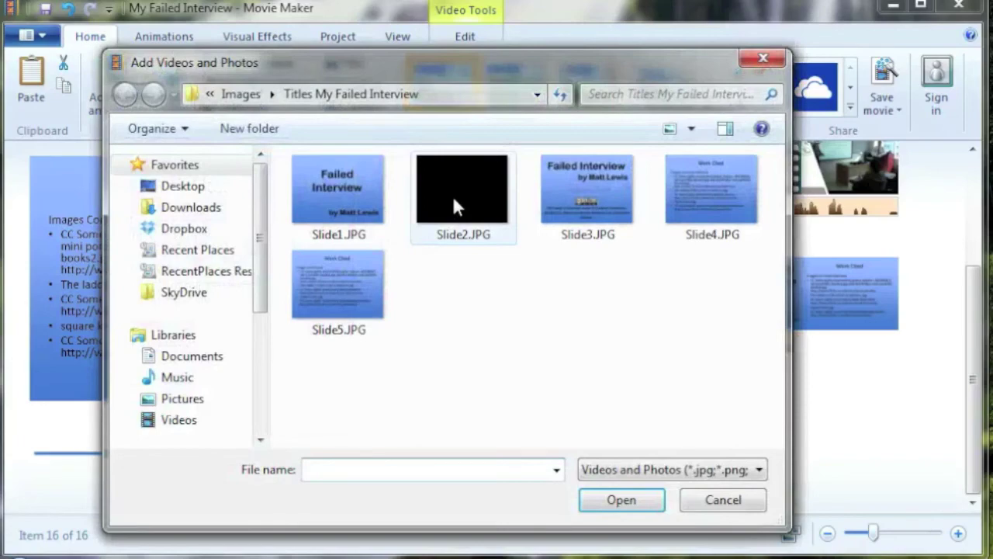
click(453, 195)
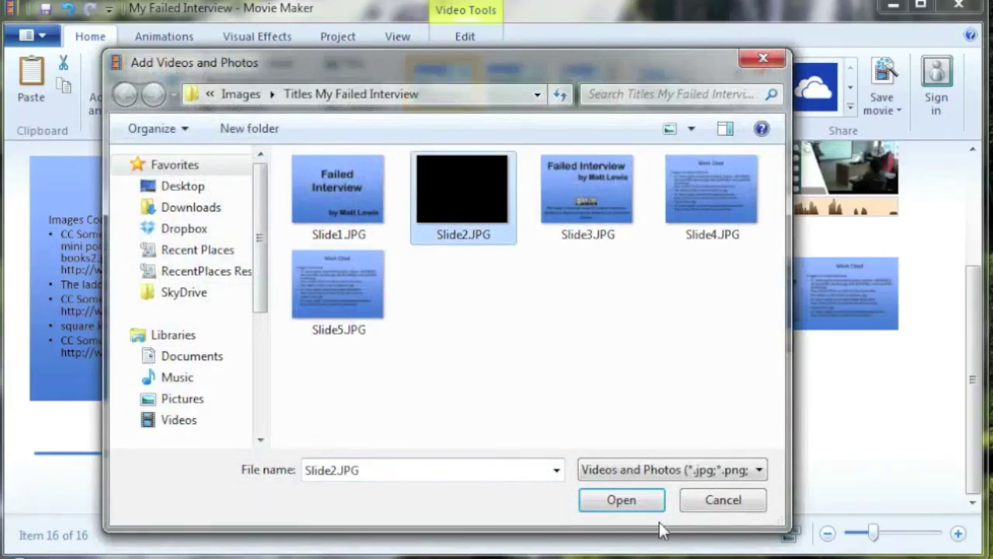
click(622, 499)
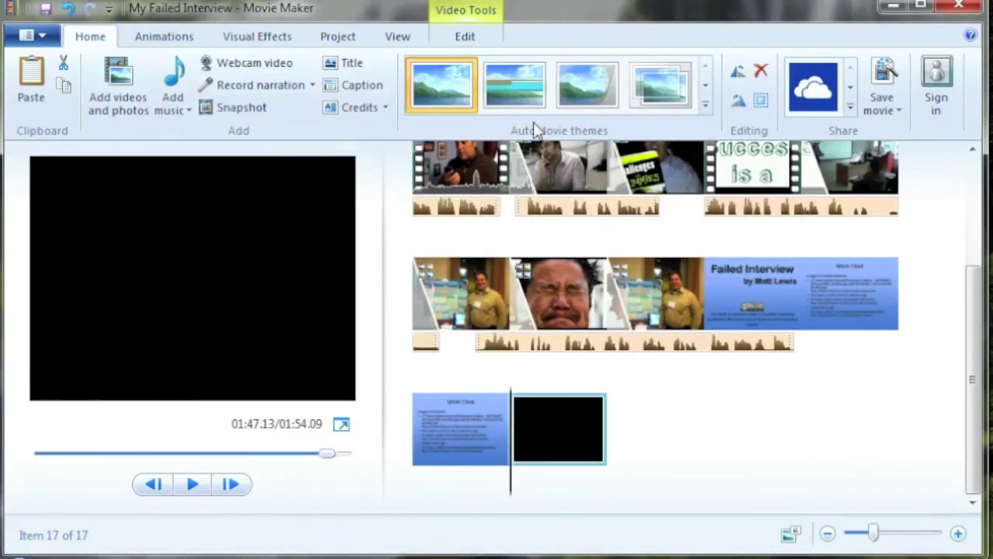
Step: Apply a Crossfade transition to the black slide and play back the ending to check it
click(164, 37)
click(459, 107)
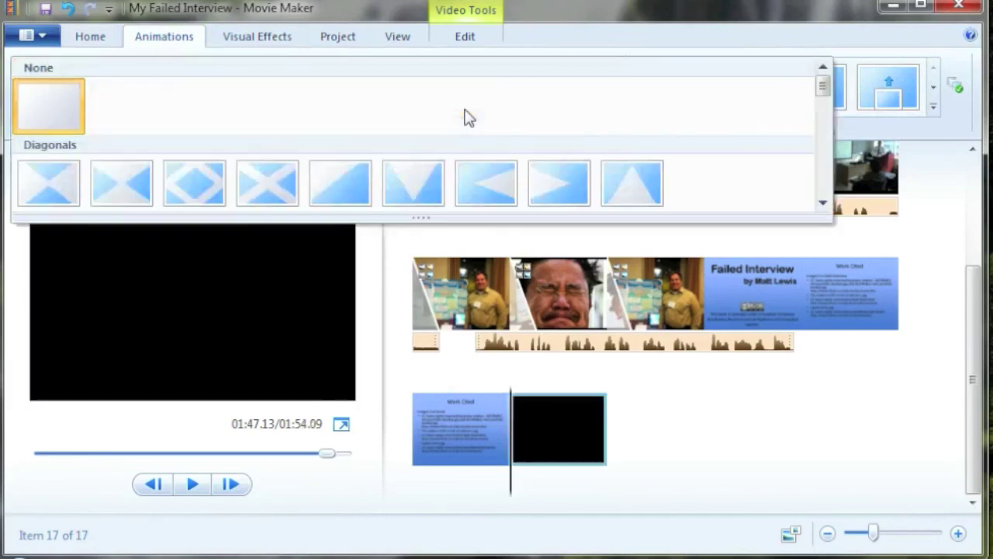
click(823, 201)
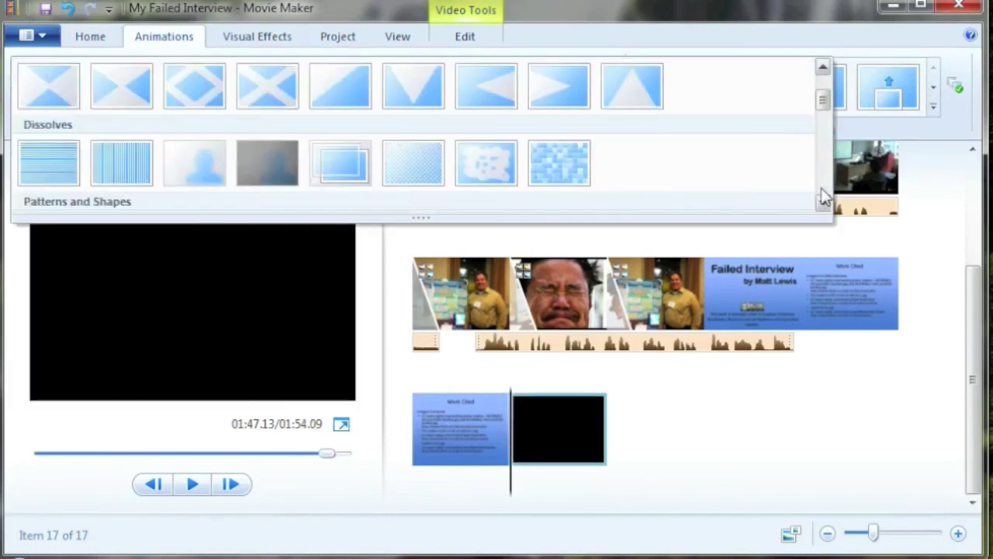
click(823, 197)
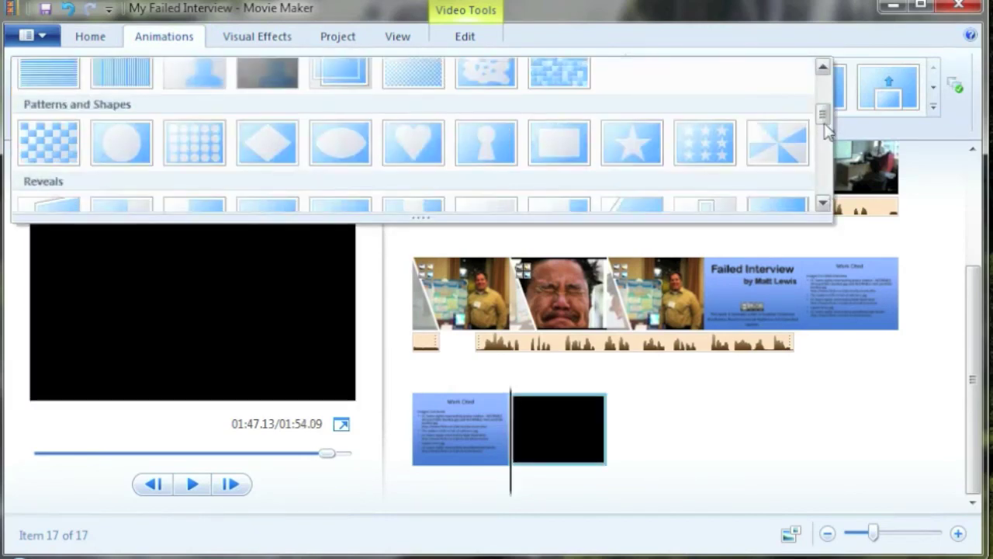
drag(824, 124, 825, 105)
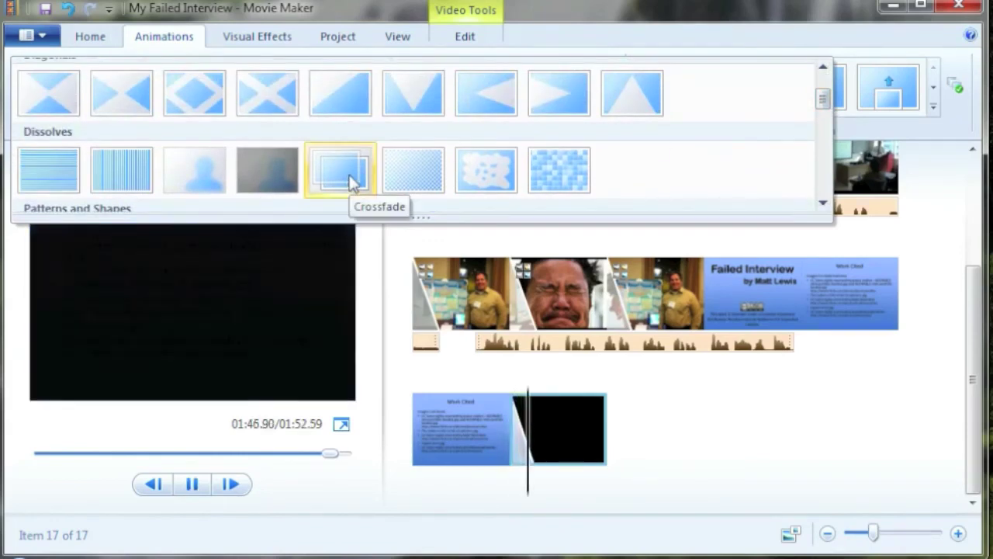
click(351, 180)
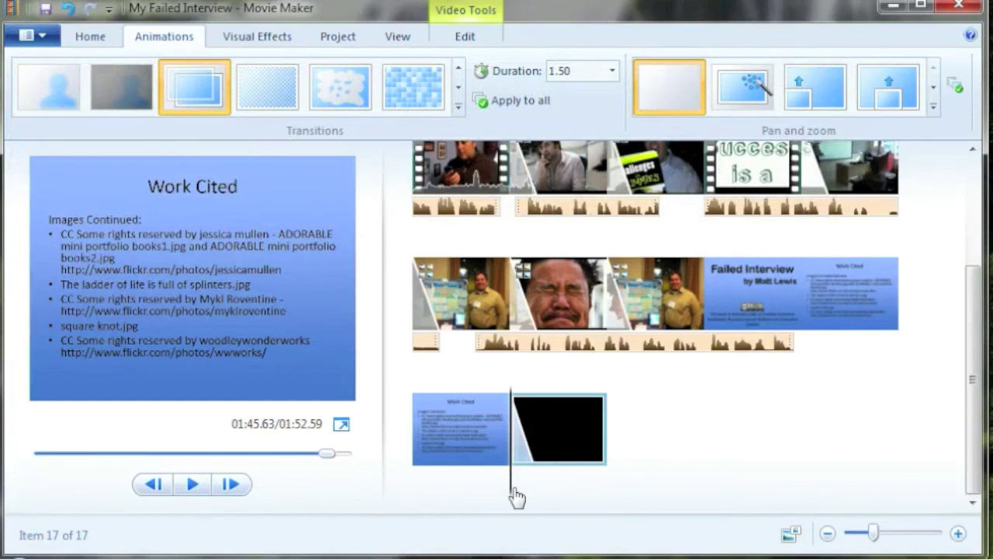
drag(512, 428, 479, 483)
key(space)
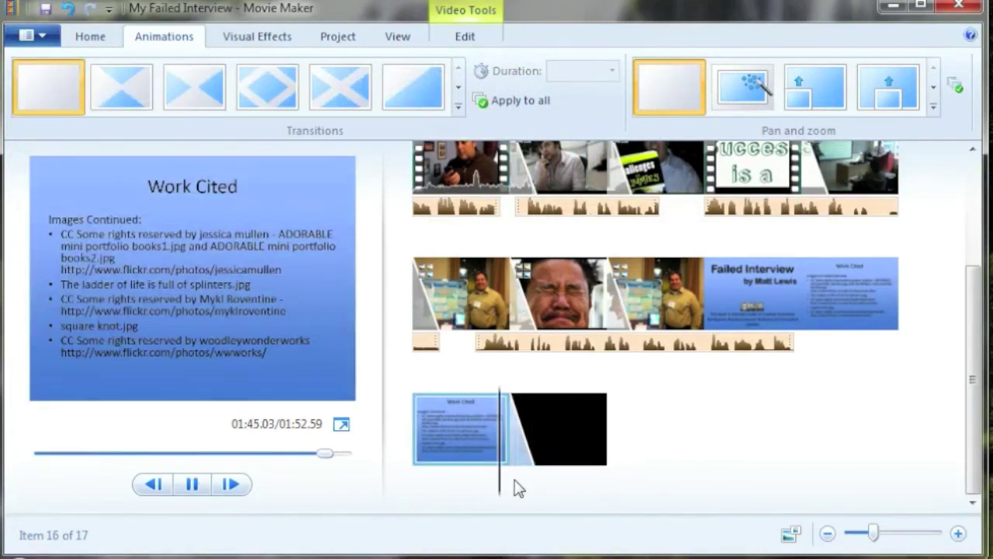